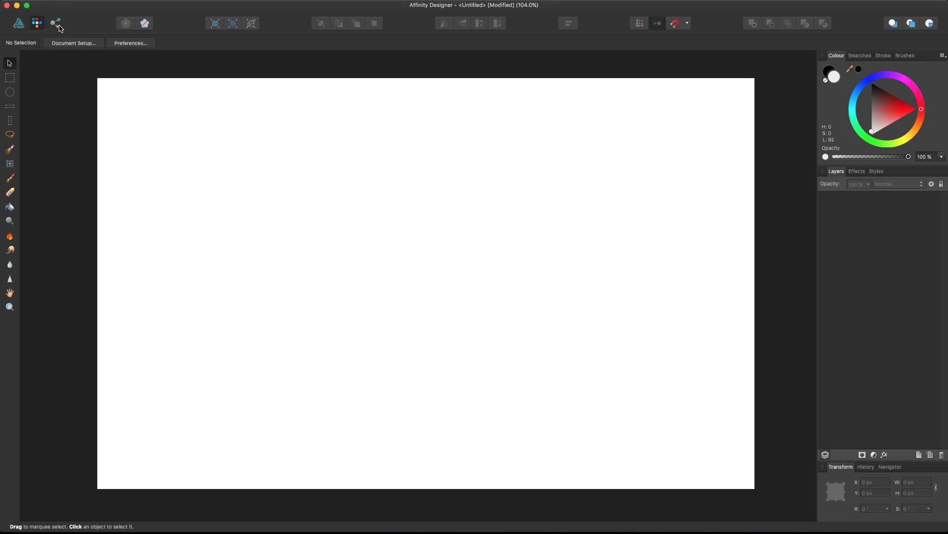
# Step: View the Export persona, return to the Designer persona and show the Move tool's variants
pyautogui.click(56, 24)
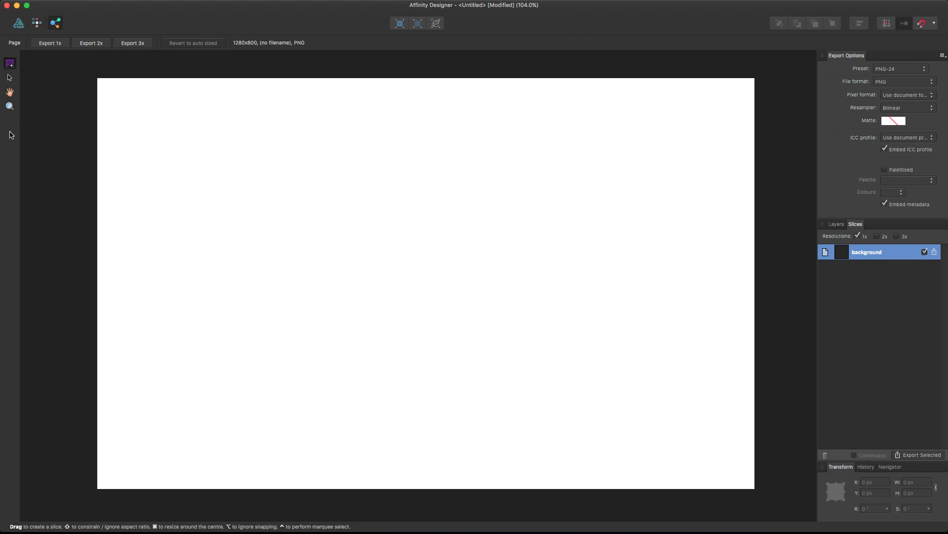
pyautogui.click(19, 24)
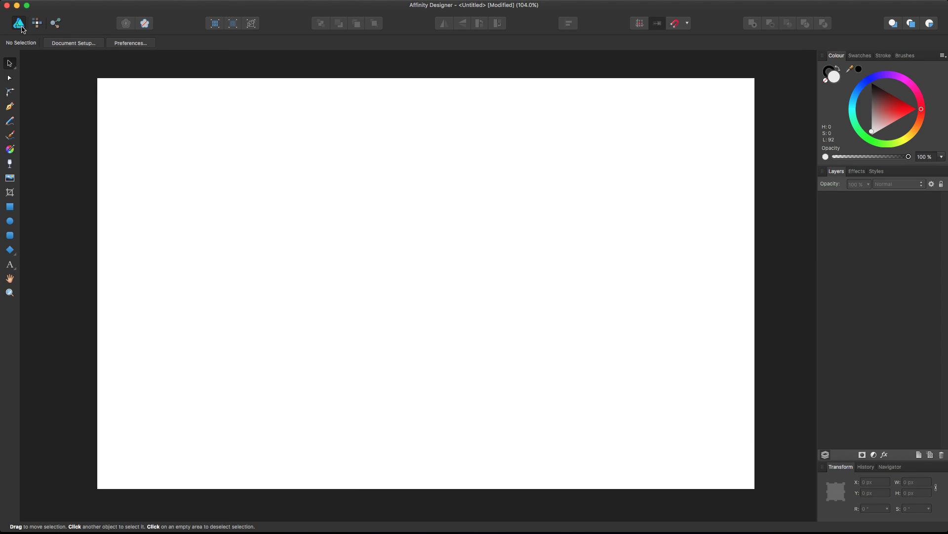
pyautogui.click(10, 65)
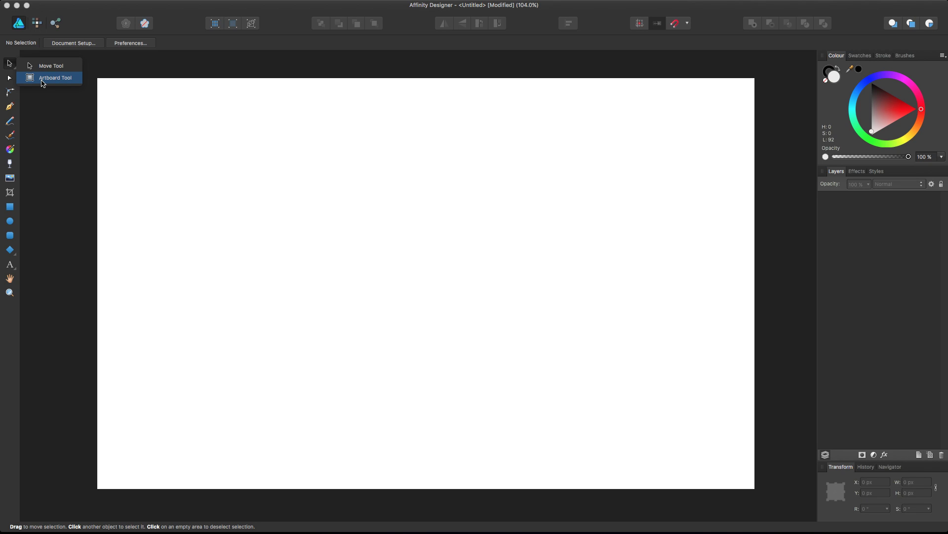
pyautogui.click(12, 67)
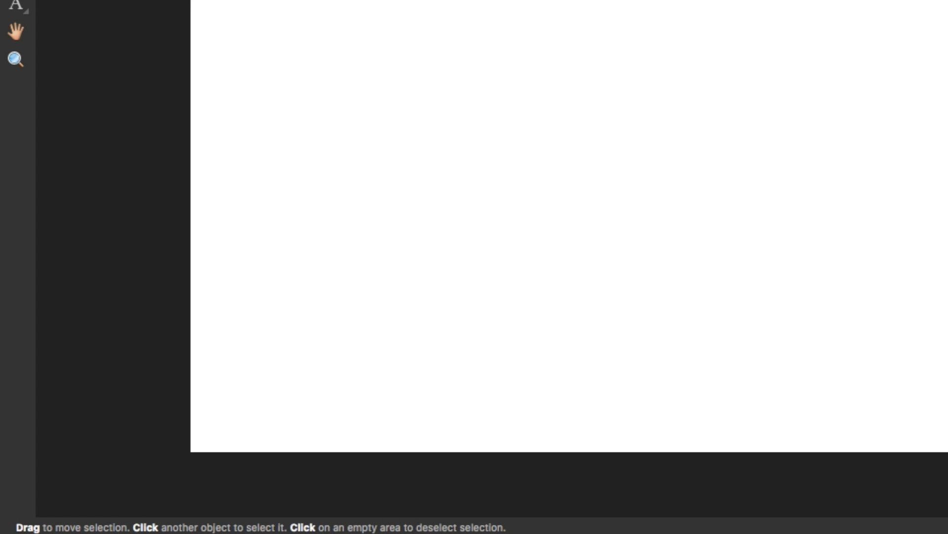
# Step: Compare the usage hints for the Move, Node and Pen tools, ending on the Move tool
pyautogui.click(58, 285)
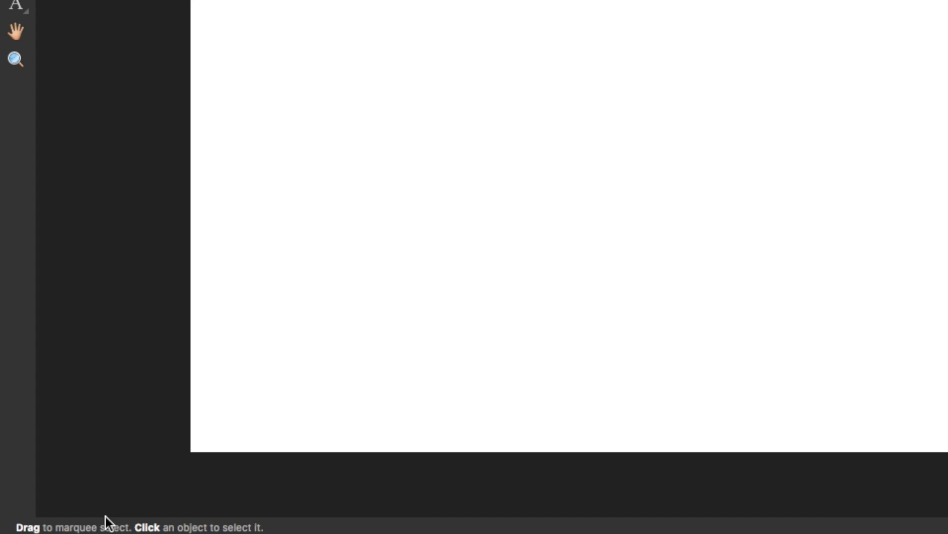
pyautogui.moveTo(416, 0); pyautogui.dragTo(947, 162)
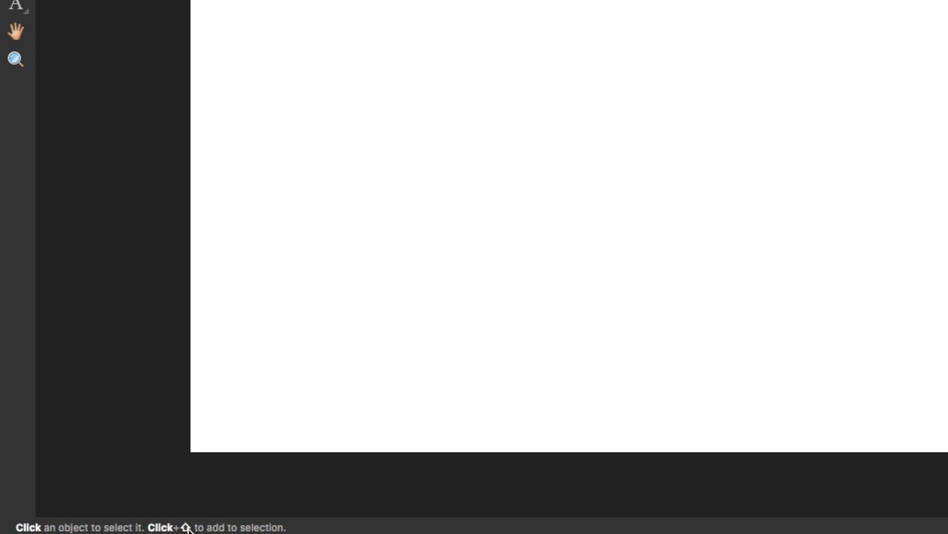
pyautogui.press('p')
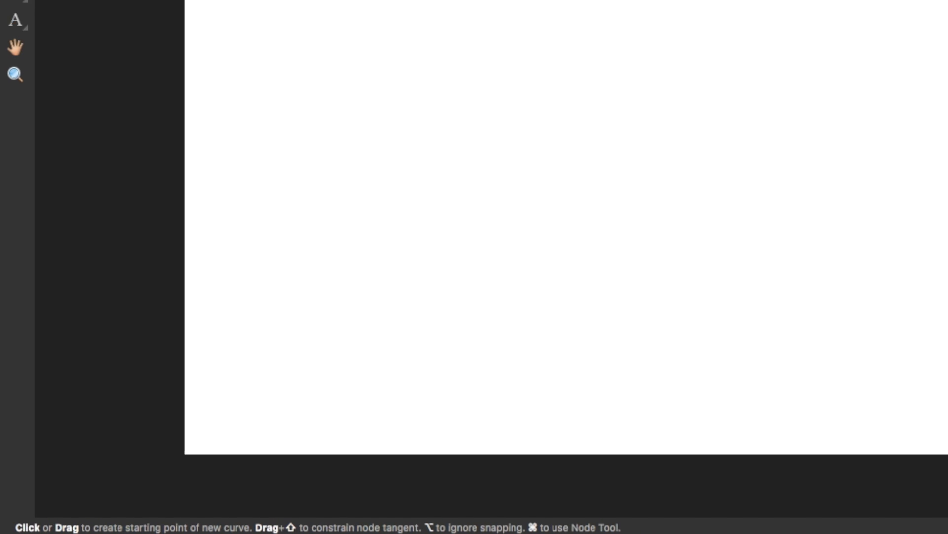
pyautogui.press('v')
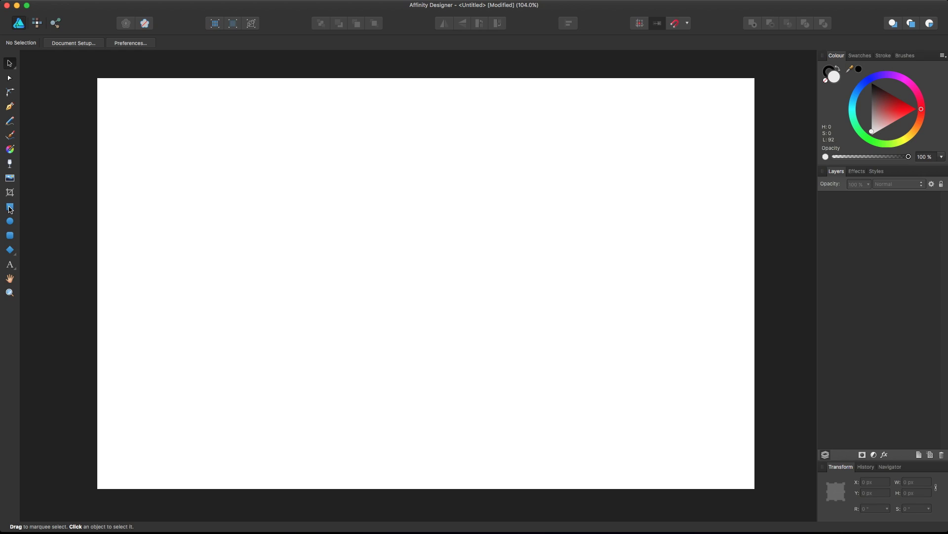
# Step: Draw three red rectangles, two side by side and one below, about 143 × 145, 151 × 141 and 138 × 120 px
pyautogui.click(9, 206)
pyautogui.moveTo(186, 146); pyautogui.dragTo(259, 220)
pyautogui.moveTo(894, 112); pyautogui.dragTo(908, 103)
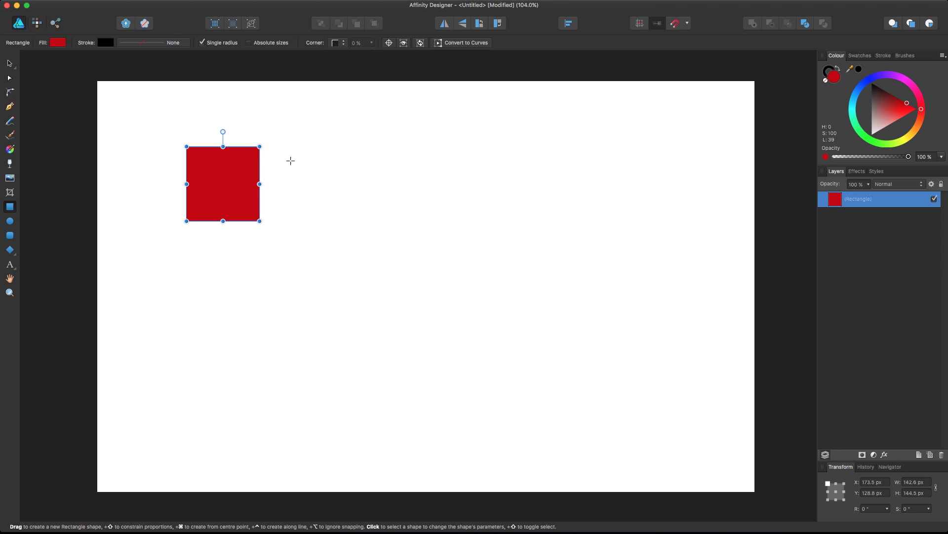
pyautogui.moveTo(298, 146); pyautogui.dragTo(376, 218)
pyautogui.moveTo(233, 258); pyautogui.dragTo(302, 319)
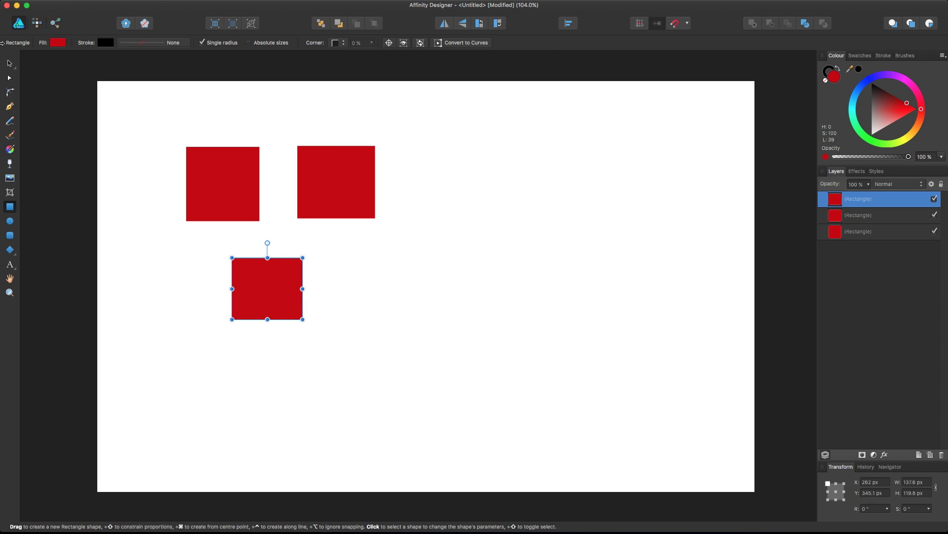
# Step: Move the upper-left rectangle slightly up, to about X 173 and Y 101 px, and deselect it
pyautogui.click(9, 64)
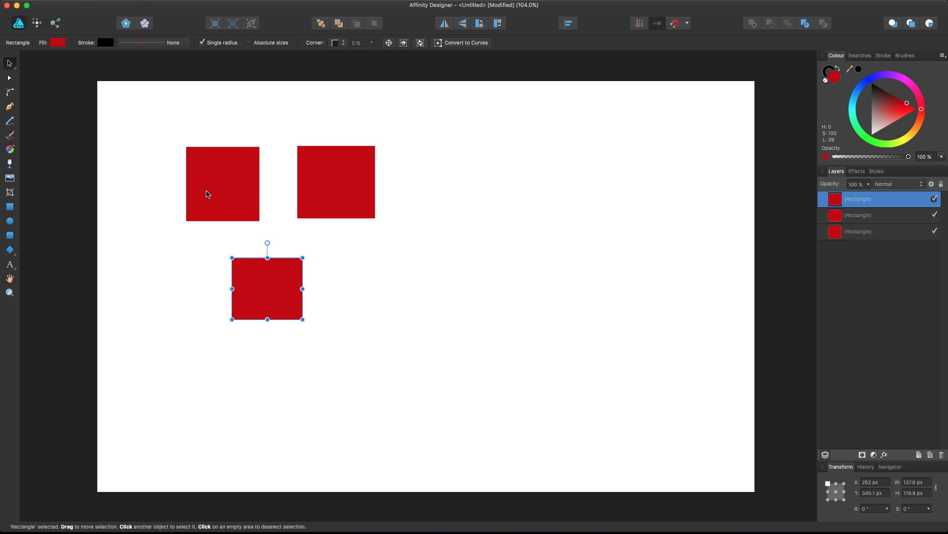
pyautogui.click(135, 173)
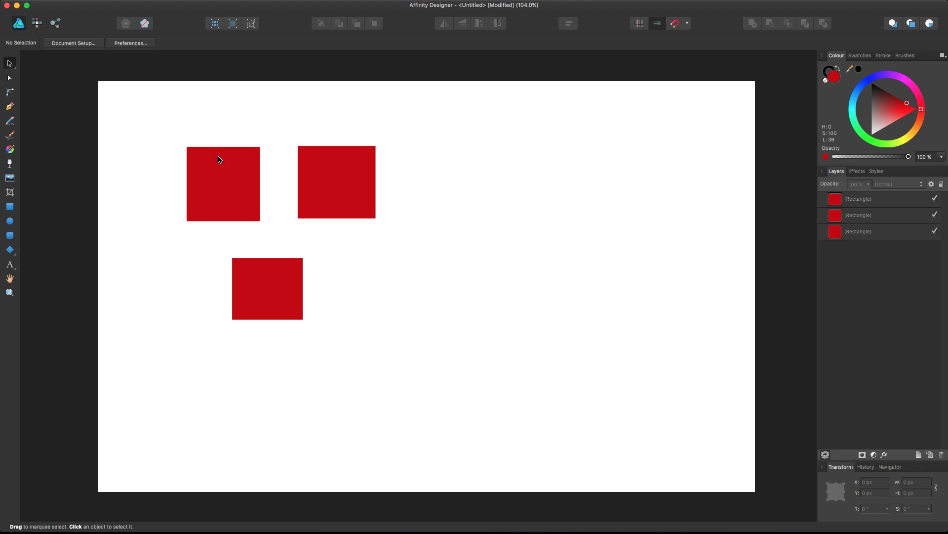
pyautogui.click(223, 178)
pyautogui.moveTo(231, 181)
pyautogui.mouseDown()
pyautogui.moveTo(214, 149)
pyautogui.moveTo(235, 170)
pyautogui.moveTo(194, 126)
pyautogui.moveTo(241, 165)
pyautogui.moveTo(232, 166)
pyautogui.mouseUp()
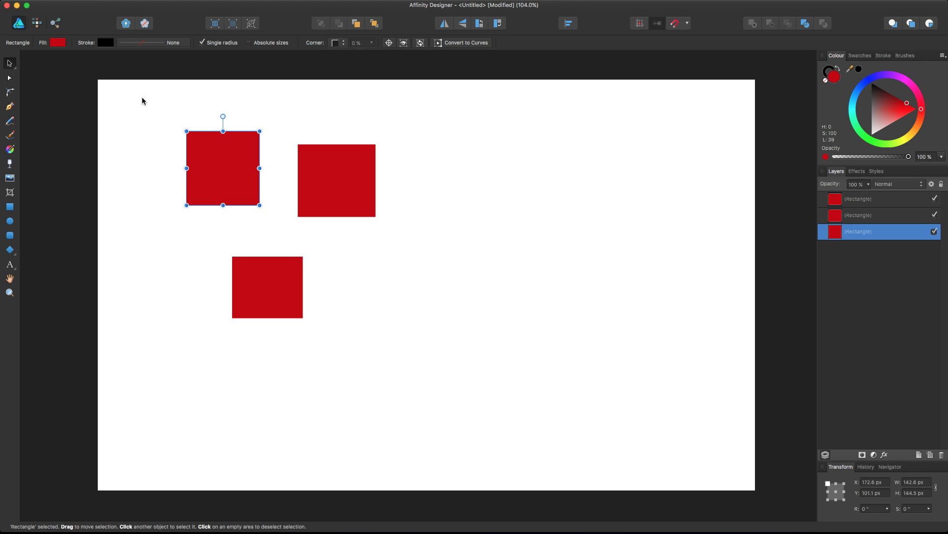
pyautogui.click(155, 133)
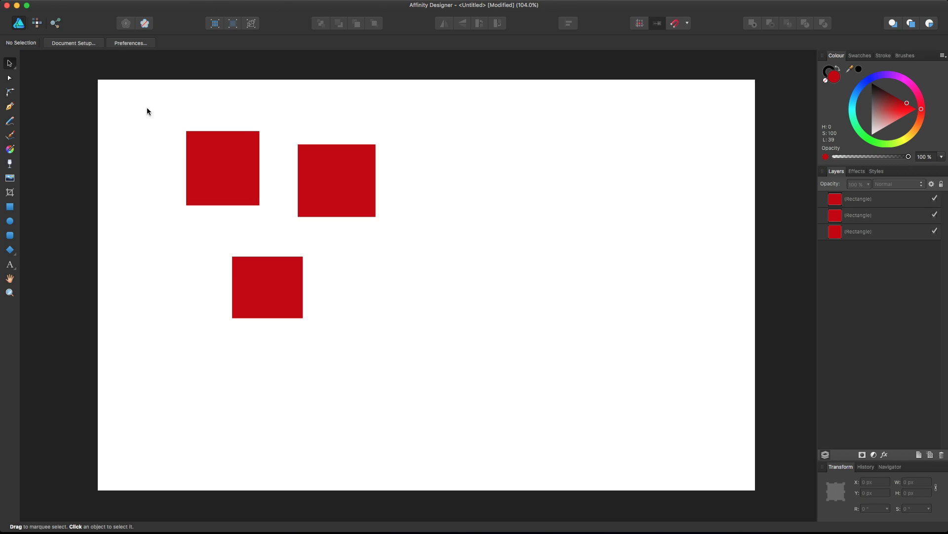
# Step: Change the upper-left rectangle's fill to light orange with H 20, S 100, L 74
pyautogui.moveTo(143, 95); pyautogui.dragTo(176, 121)
pyautogui.click(220, 168)
pyautogui.moveTo(896, 119); pyautogui.dragTo(896, 125)
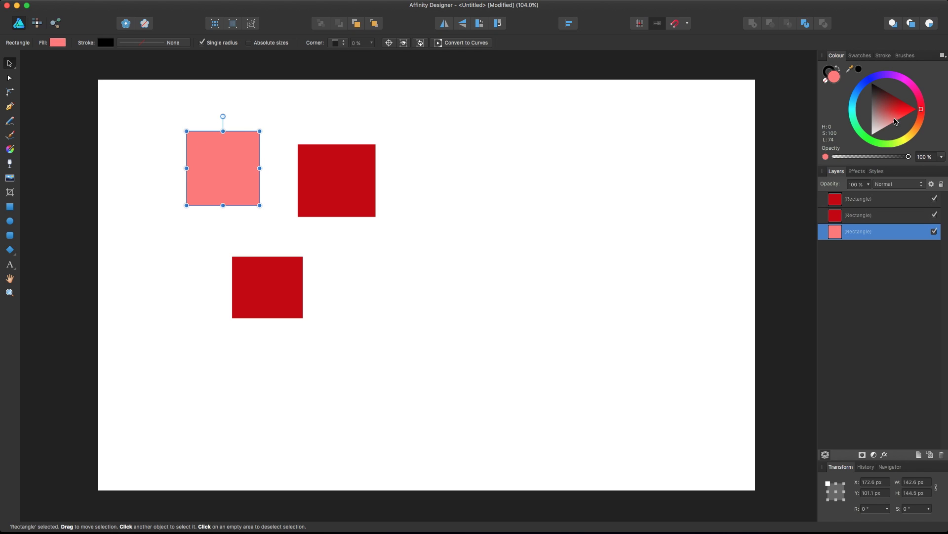
pyautogui.click(922, 119)
pyautogui.moveTo(922, 119); pyautogui.dragTo(920, 122)
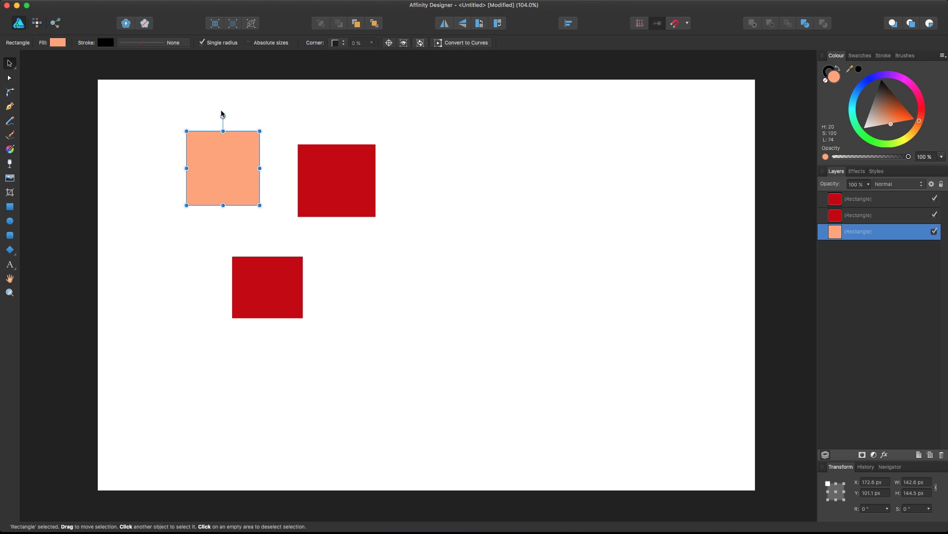
# Step: Marquee-select the orange rectangle and clear the selection
pyautogui.click(146, 105)
pyautogui.moveTo(138, 97); pyautogui.dragTo(269, 214)
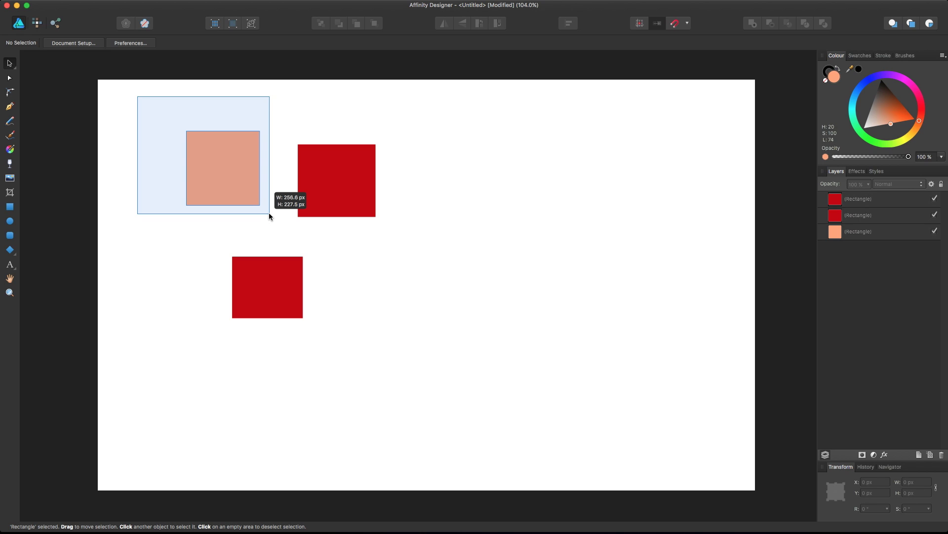
pyautogui.moveTo(269, 216); pyautogui.dragTo(269, 216)
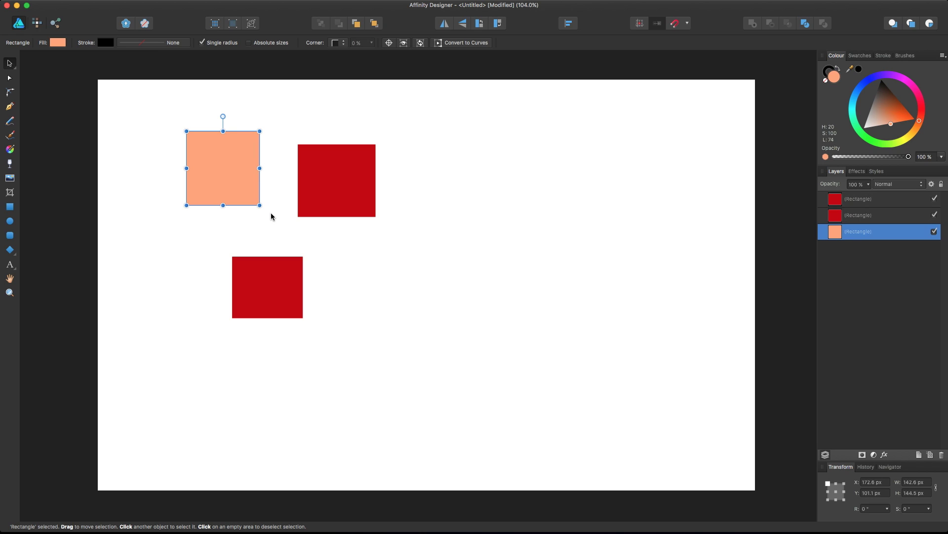
pyautogui.click(251, 213)
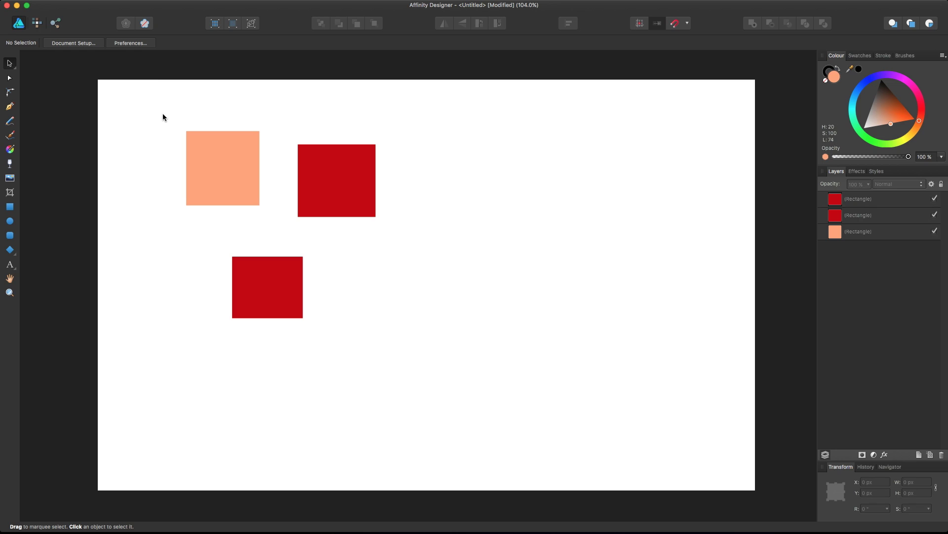
# Step: Move the orange and lower red rectangles so both overlap the other red rectangle, and deselect
pyautogui.moveTo(230, 173); pyautogui.dragTo(304, 162)
pyautogui.click(279, 282)
pyautogui.moveTo(279, 281); pyautogui.dragTo(308, 232)
pyautogui.click(157, 243)
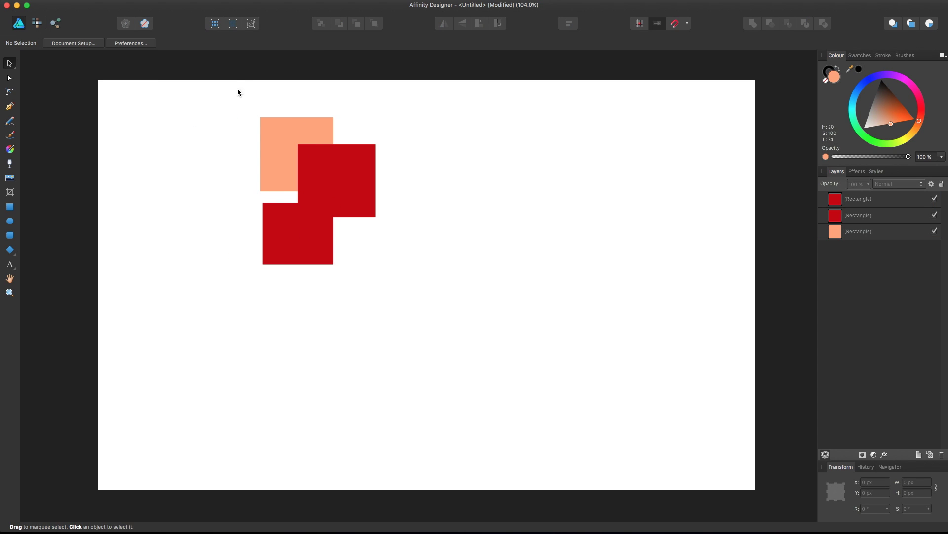
# Step: Marquee-select the orange and lower red rectangles and move them together to the left, clear of the other red one
pyautogui.moveTo(220, 85); pyautogui.dragTo(357, 199)
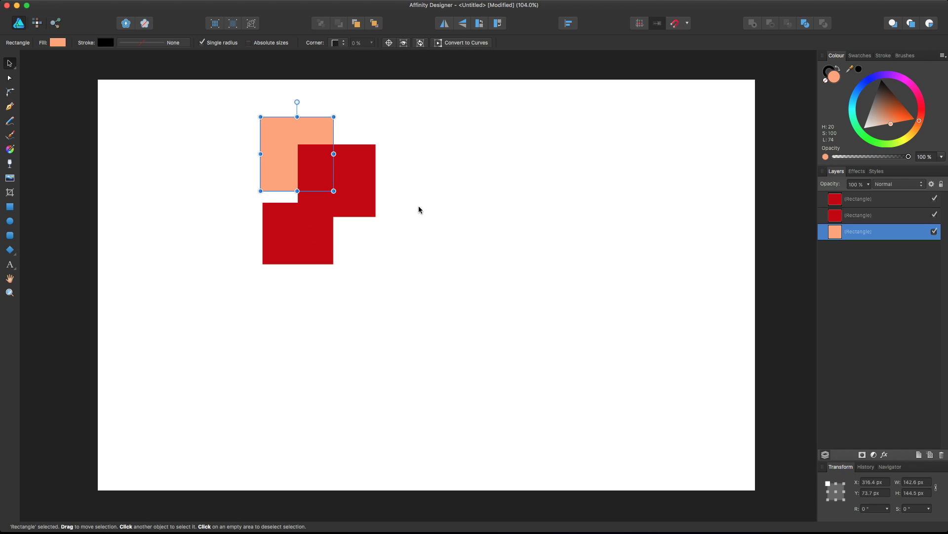
pyautogui.moveTo(227, 90); pyautogui.dragTo(408, 291)
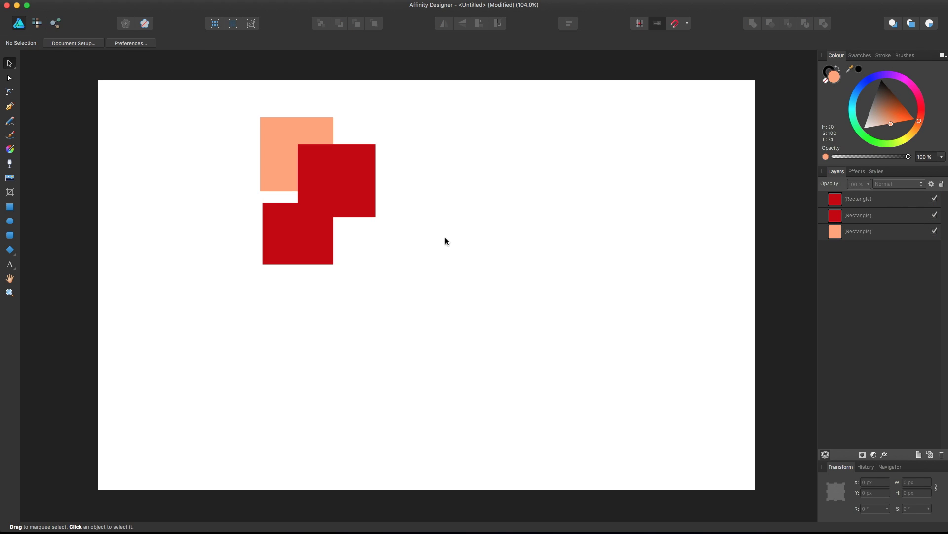
pyautogui.moveTo(224, 92); pyautogui.dragTo(346, 292)
pyautogui.moveTo(311, 221); pyautogui.dragTo(254, 229)
pyautogui.click(168, 188)
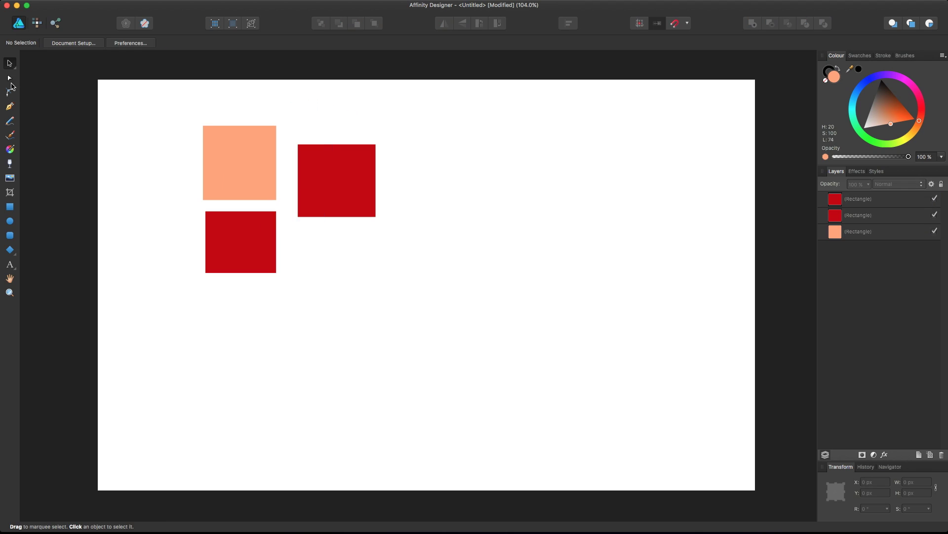
# Step: Try the Rounded corner type on the orange rectangle using the Node tool, and reset its corners to None
pyautogui.click(8, 79)
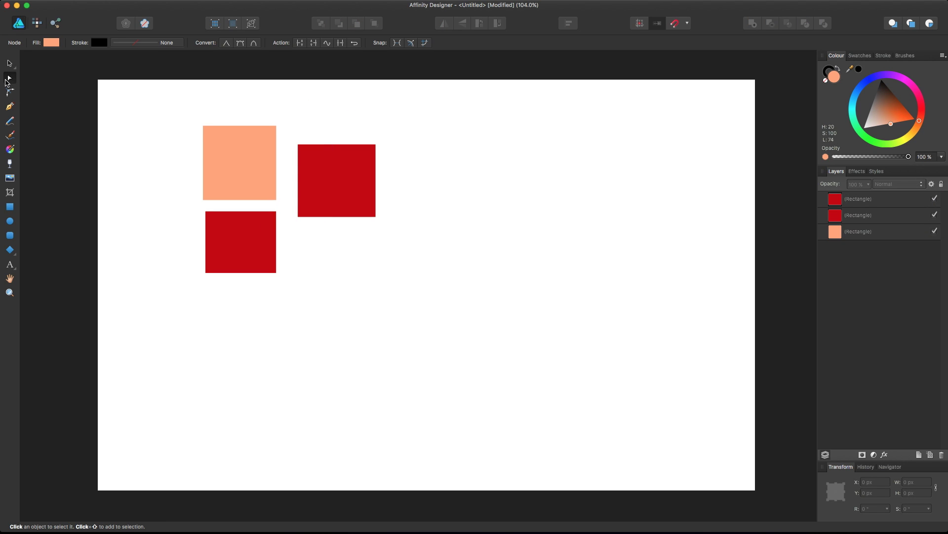
pyautogui.press('super+equal')
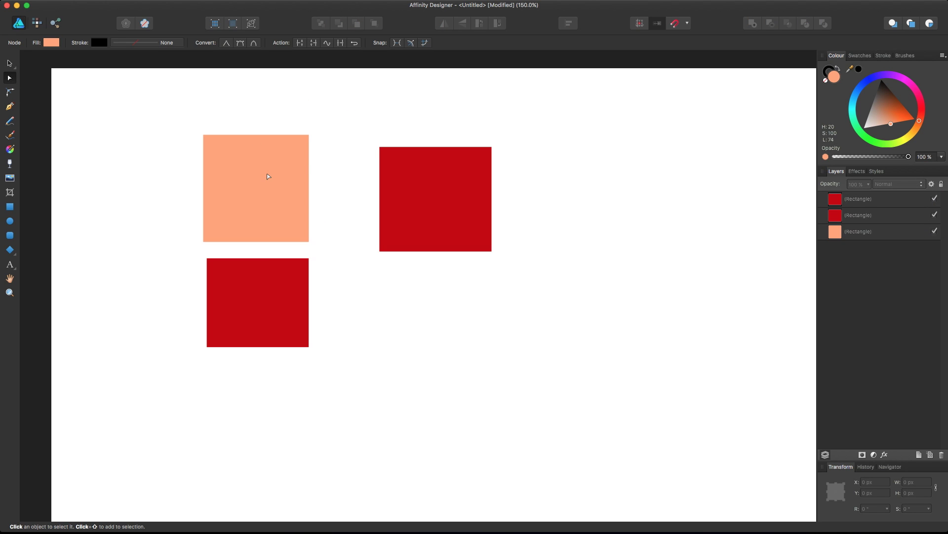
pyautogui.click(267, 175)
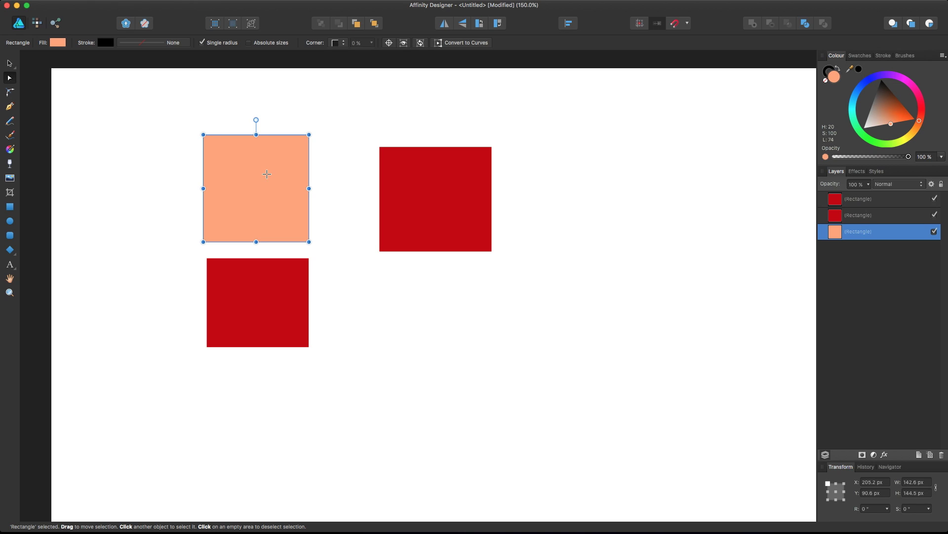
pyautogui.click(10, 80)
pyautogui.click(342, 44)
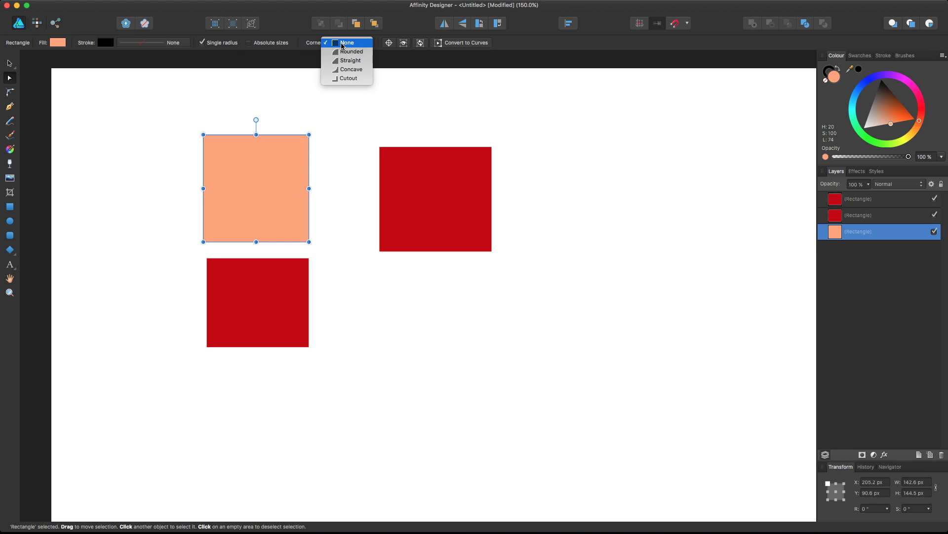
pyautogui.click(348, 52)
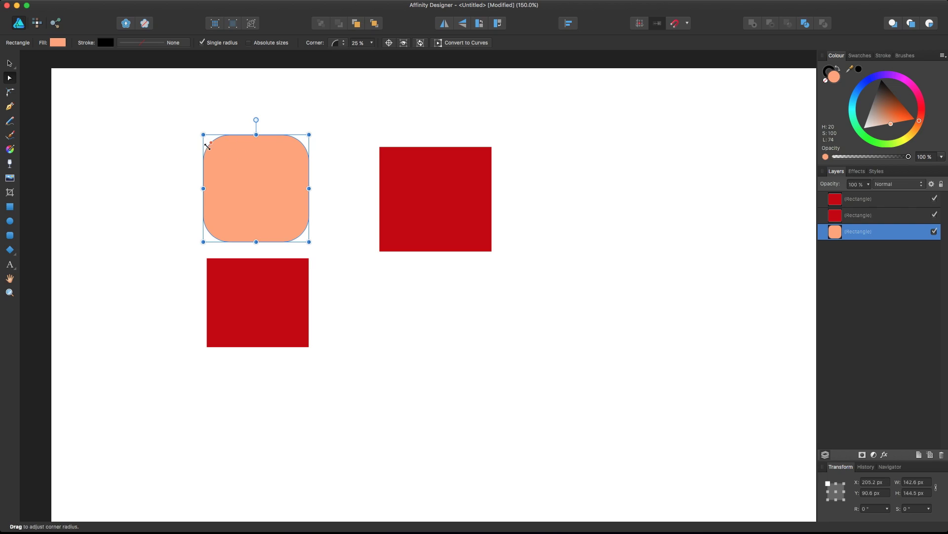
pyautogui.click(339, 43)
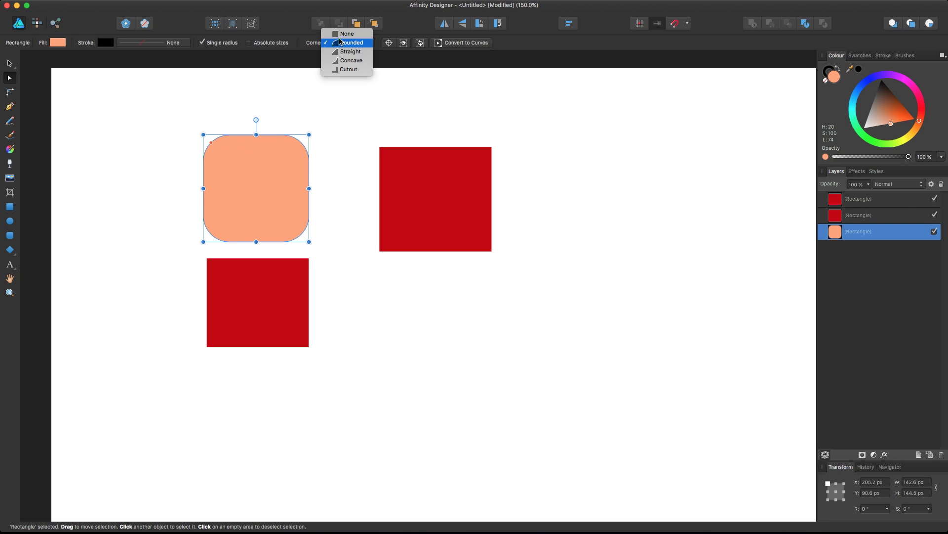
pyautogui.click(346, 34)
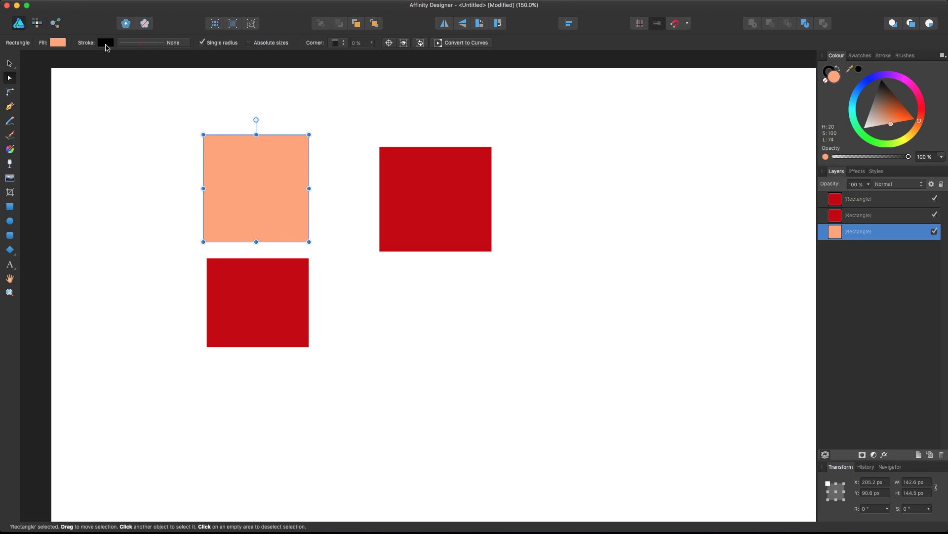
# Step: View the stroke and fill colour options of the orange rectangle without changing them
pyautogui.click(106, 44)
pyautogui.click(57, 42)
pyautogui.click(58, 42)
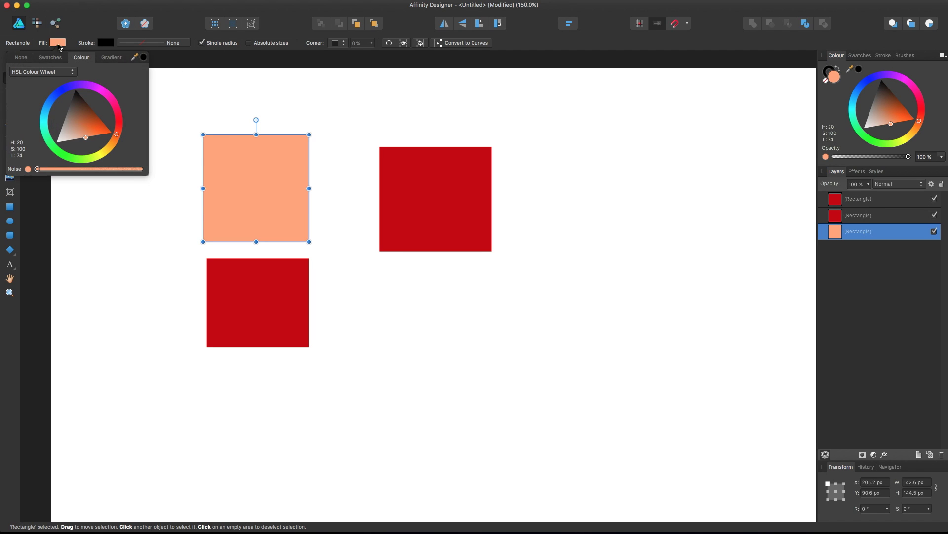
pyautogui.click(45, 44)
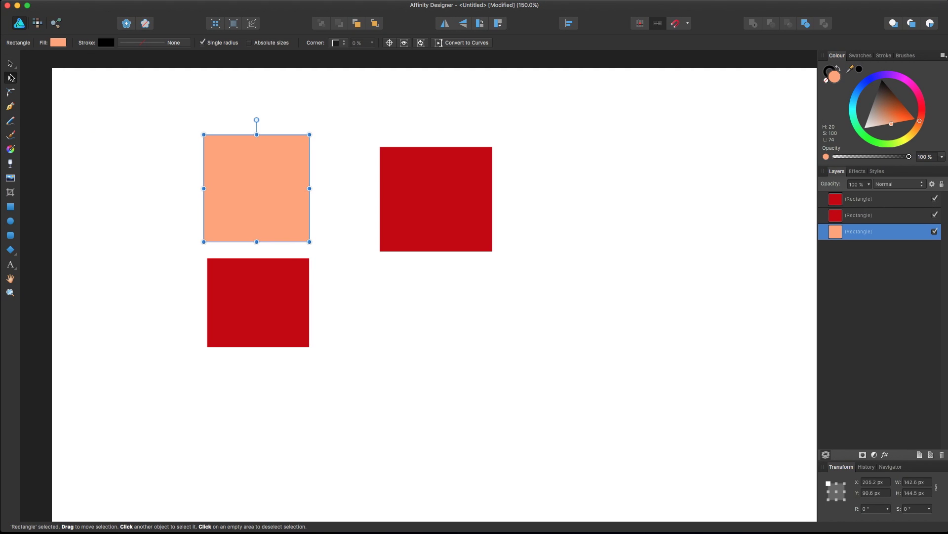
# Step: Move the right red rectangle slightly up and left, and delete the lower red rectangle
pyautogui.click(11, 65)
pyautogui.click(9, 76)
pyautogui.click(9, 63)
pyautogui.click(429, 201)
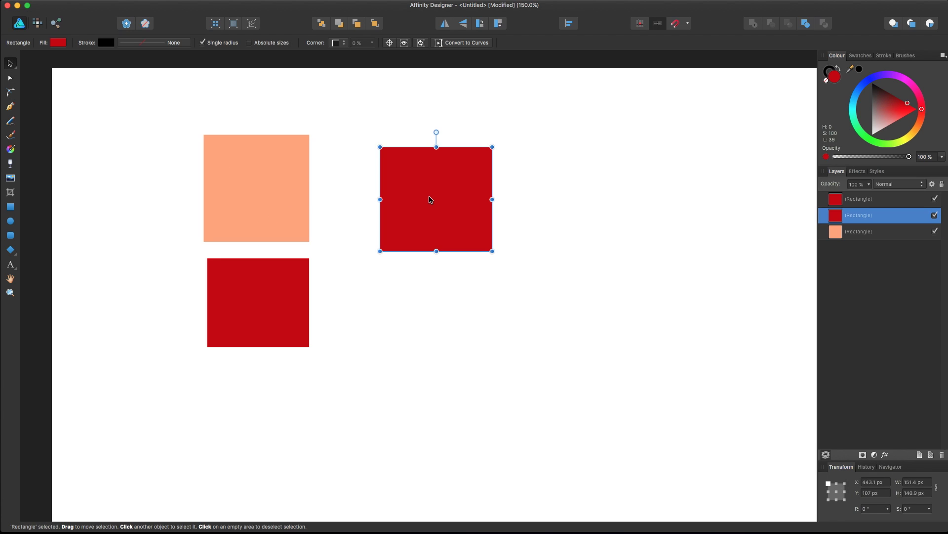
pyautogui.moveTo(430, 200); pyautogui.dragTo(413, 184)
pyautogui.click(279, 298)
pyautogui.press('Delete')
# Step: Recolour the orange rectangle to blue with H 226, S 100, L 62, and move it slightly up and right
pyautogui.click(281, 200)
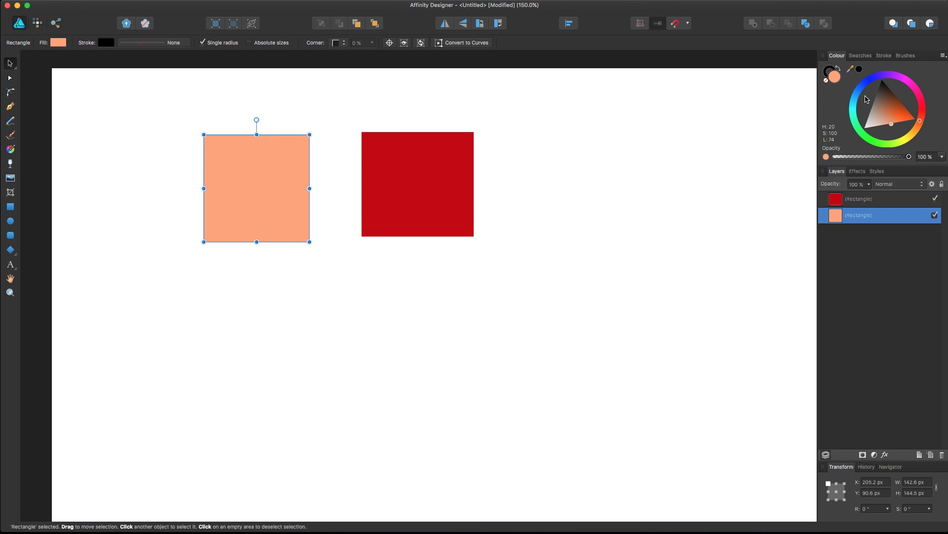
pyautogui.scroll(-5, 903, 118)
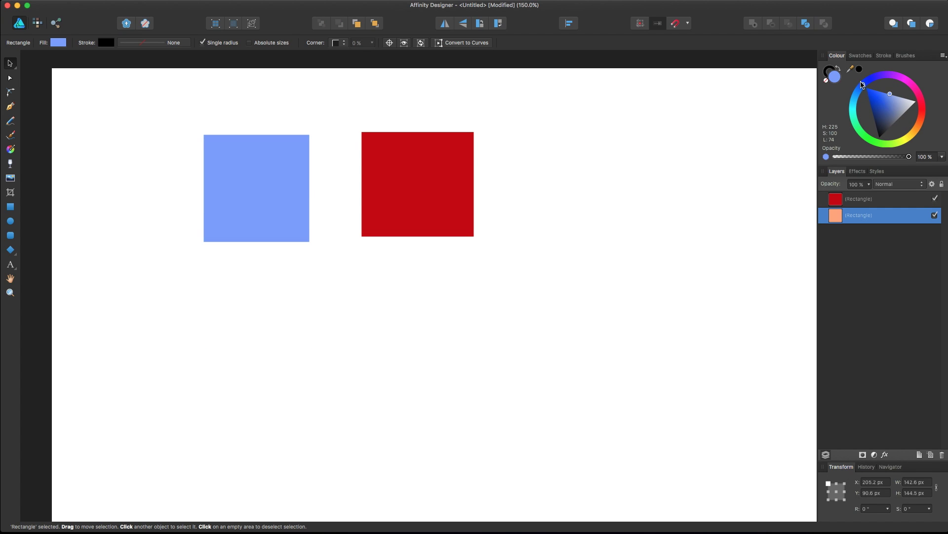
pyautogui.moveTo(889, 113); pyautogui.dragTo(879, 90)
pyautogui.moveTo(255, 184); pyautogui.dragTo(261, 179)
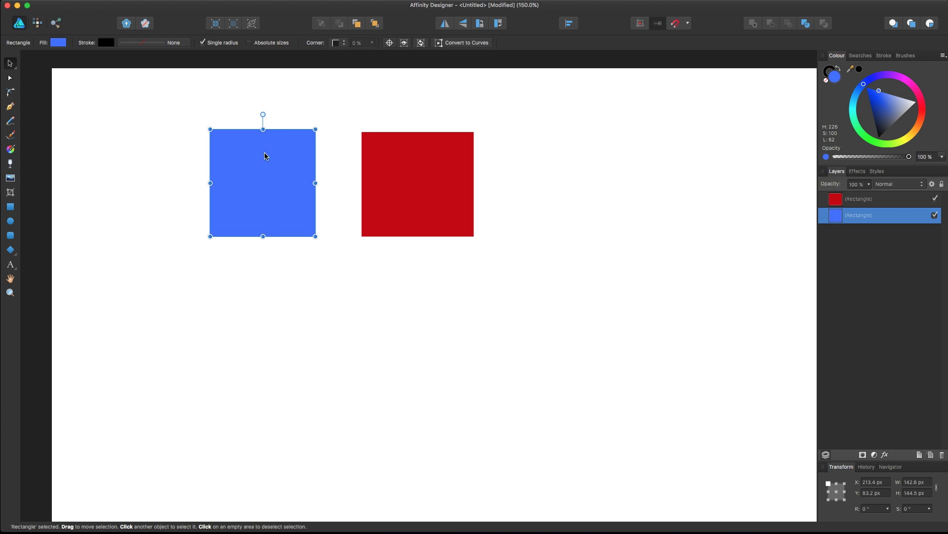
# Step: Convert the blue rectangle to curves, then deselect and reselect it
pyautogui.click(467, 43)
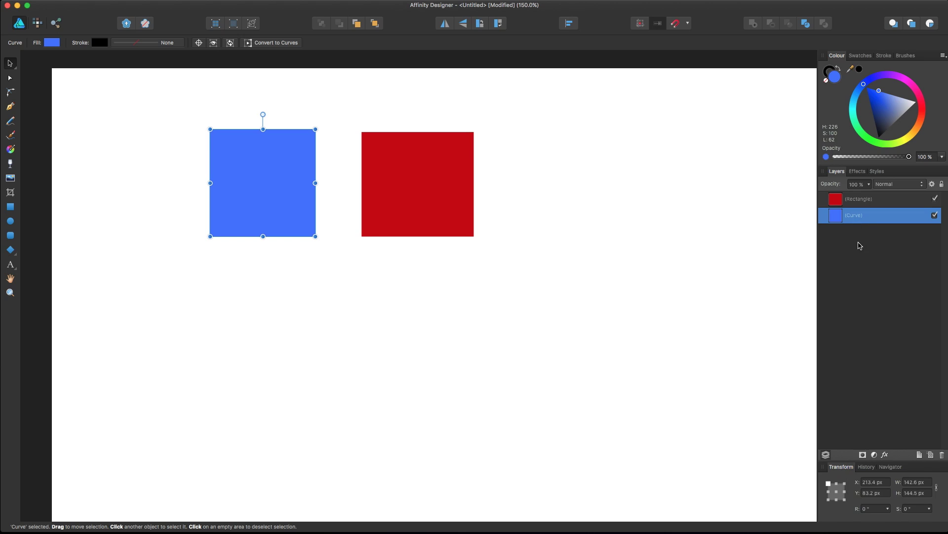
pyautogui.click(159, 167)
pyautogui.click(288, 182)
# Step: View the blue curve's stroke and fill options, and compare its layer with the red rectangle's by selecting each
pyautogui.click(101, 44)
pyautogui.click(51, 43)
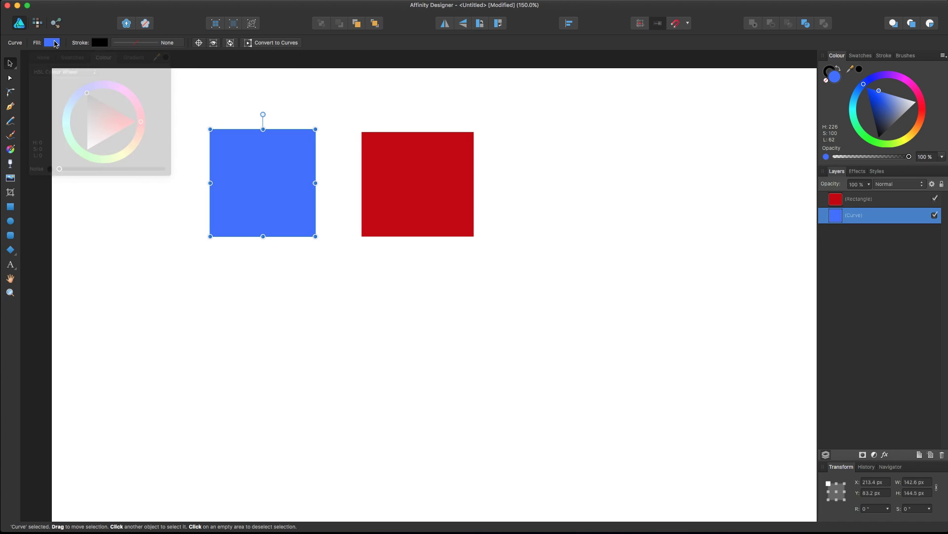
pyautogui.click(231, 78)
pyautogui.click(276, 185)
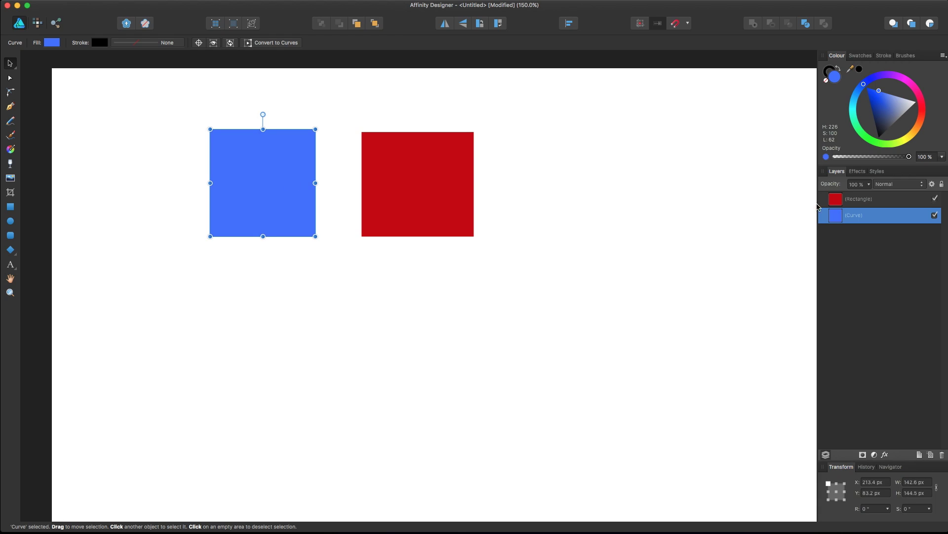
pyautogui.click(870, 203)
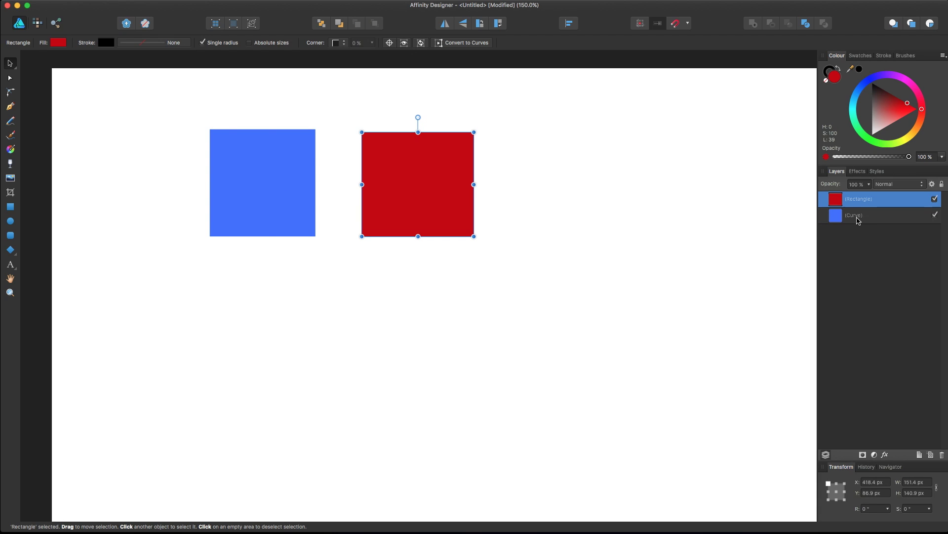
pyautogui.click(858, 217)
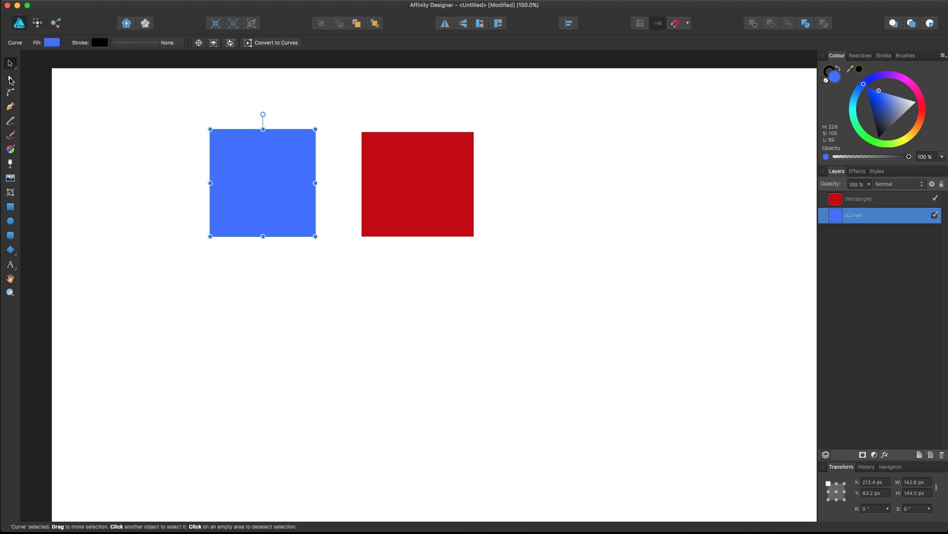
# Step: Using the Node tool, pull the blue curve's upper-left node outward to about X 177.6 px, Y 58.6 px
pyautogui.click(10, 79)
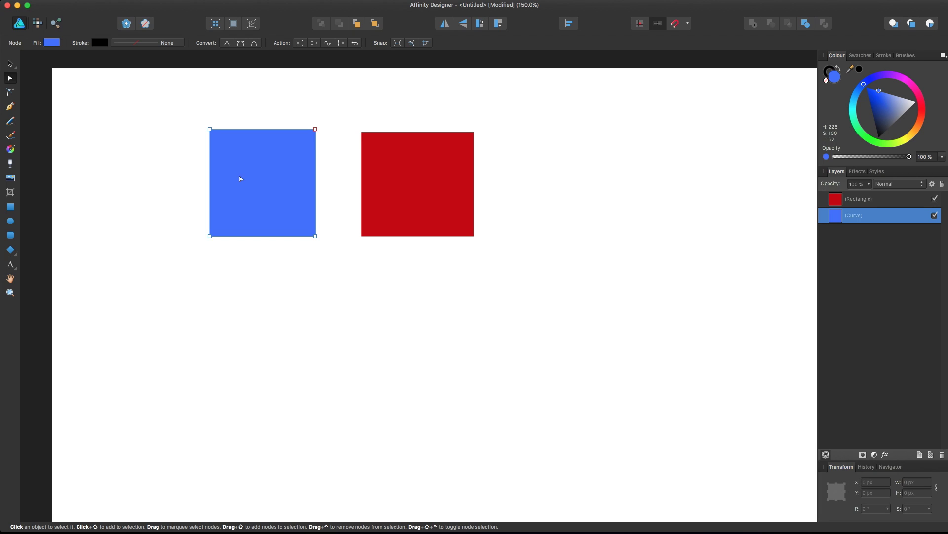
pyautogui.click(211, 129)
pyautogui.click(315, 236)
pyautogui.click(315, 130)
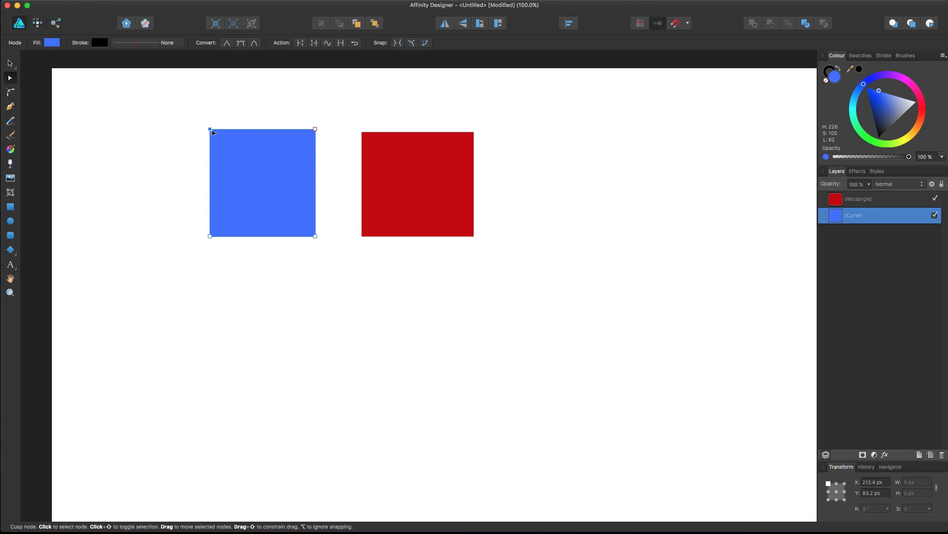
pyautogui.moveTo(210, 131); pyautogui.dragTo(183, 111)
pyautogui.click(10, 66)
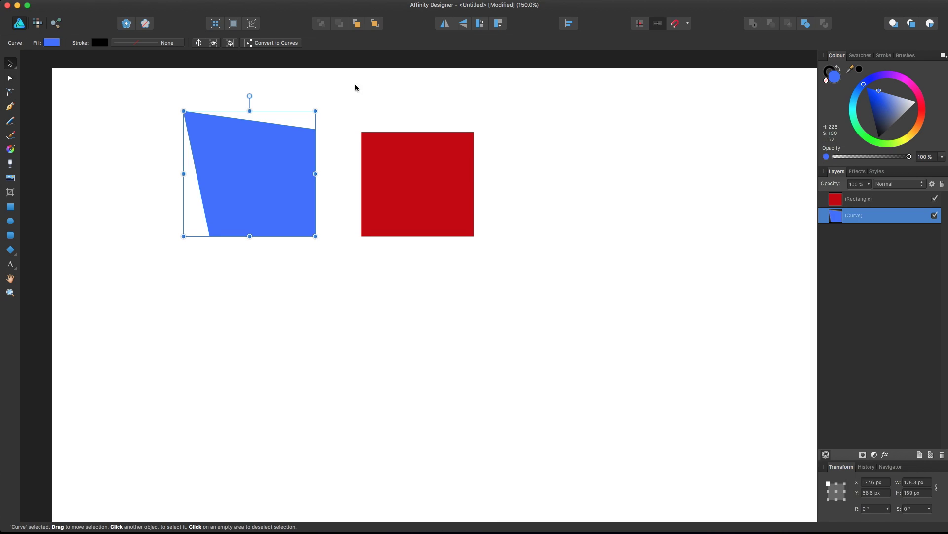
# Step: Enlarge the red rectangle from its upper-left corner to about 156.7 × 150.2 px
pyautogui.click(438, 193)
pyautogui.moveTo(362, 132)
pyautogui.mouseDown()
pyautogui.moveTo(358, 116)
pyautogui.moveTo(368, 133)
pyautogui.moveTo(342, 121)
pyautogui.moveTo(366, 118)
pyautogui.moveTo(358, 125)
pyautogui.mouseUp()
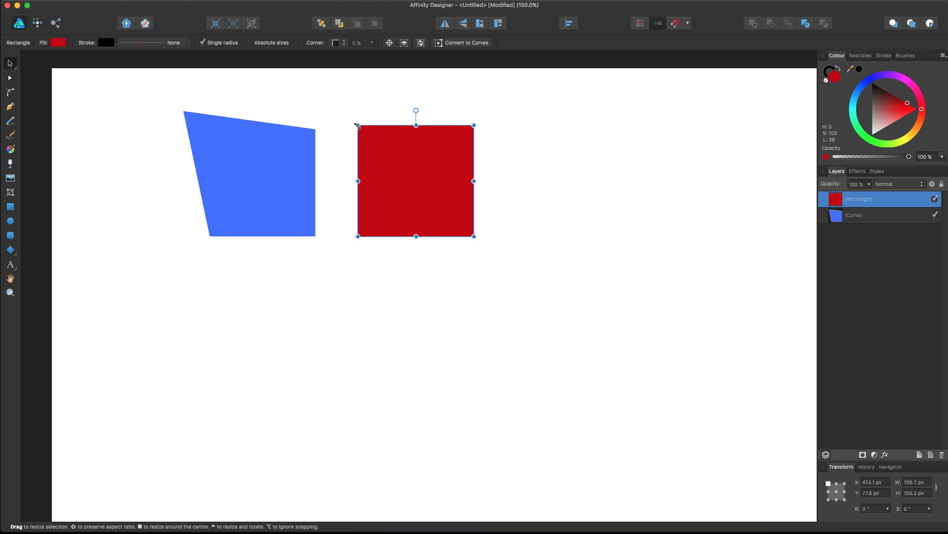
# Step: Move the blue curve's upper-left node back inward with the Node tool to make the shape nearly square
pyautogui.click(10, 77)
pyautogui.click(181, 111)
pyautogui.moveTo(182, 111); pyautogui.dragTo(213, 117)
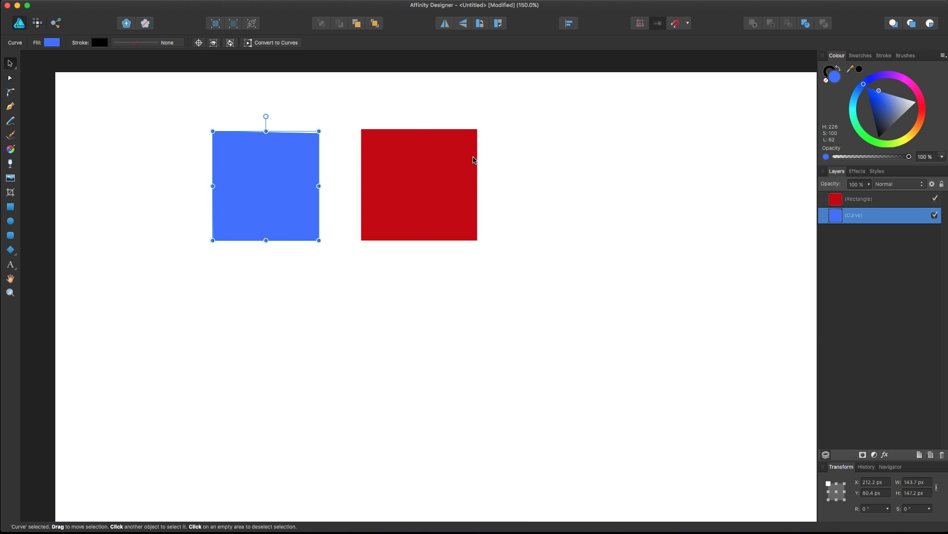
# Step: Move the red rectangle slightly down and right, and scale it to about 135.8 × 140.7 px
pyautogui.click(410, 181)
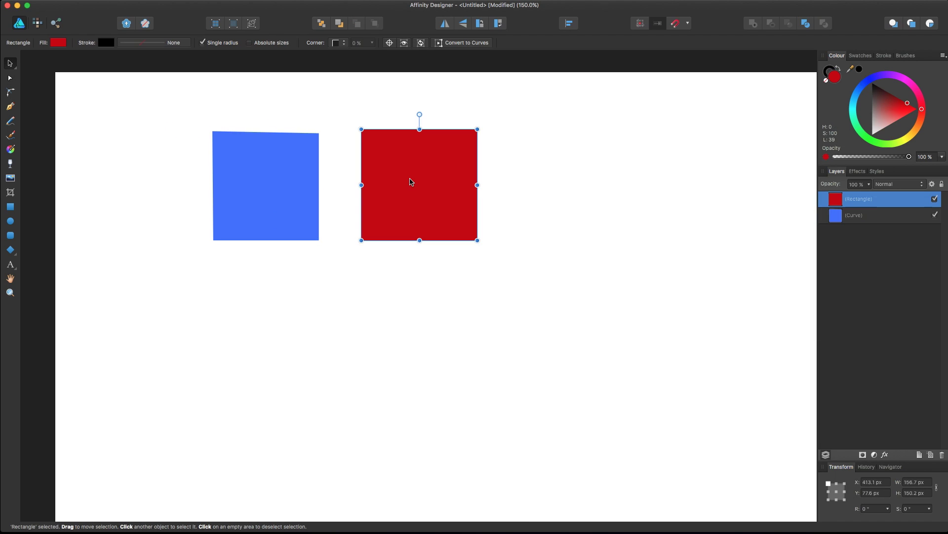
pyautogui.moveTo(413, 181); pyautogui.dragTo(425, 186)
pyautogui.moveTo(373, 134); pyautogui.dragTo(393, 147)
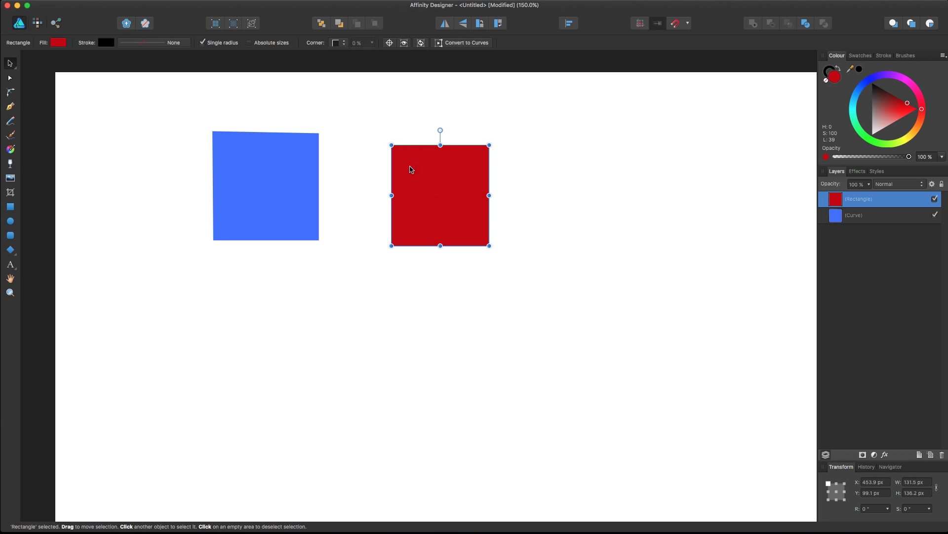
pyautogui.moveTo(488, 245)
pyautogui.mouseDown()
pyautogui.moveTo(440, 200)
pyautogui.moveTo(428, 169)
pyautogui.moveTo(500, 239)
pyautogui.moveTo(525, 277)
pyautogui.moveTo(508, 254)
pyautogui.moveTo(525, 277)
pyautogui.moveTo(517, 290)
pyautogui.moveTo(479, 229)
pyautogui.moveTo(499, 256)
pyautogui.moveTo(514, 247)
pyautogui.moveTo(466, 220)
pyautogui.moveTo(554, 288)
pyautogui.moveTo(474, 225)
pyautogui.moveTo(504, 237)
pyautogui.mouseUp()
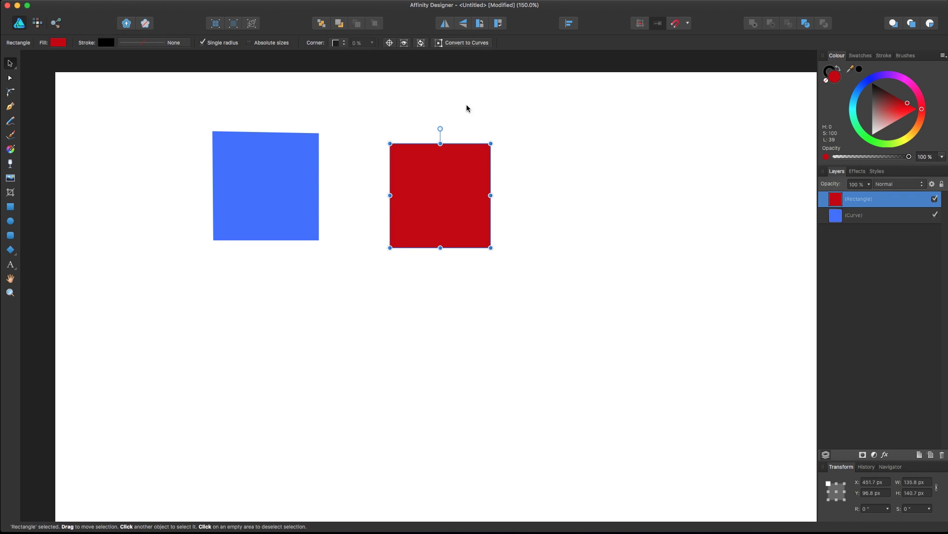
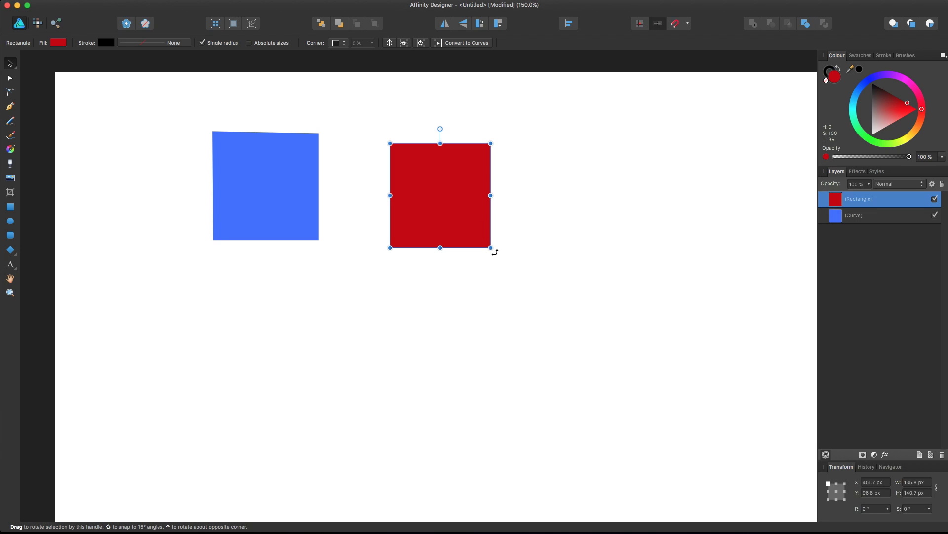
# Step: Try rotating the red rectangle from its lower-right corner, undo it, and resize the rectangle to about 136.5 × 140.9 px
pyautogui.moveTo(495, 252); pyautogui.dragTo(484, 269)
pyautogui.press('super+z')
pyautogui.moveTo(493, 250); pyautogui.dragTo(494, 250)
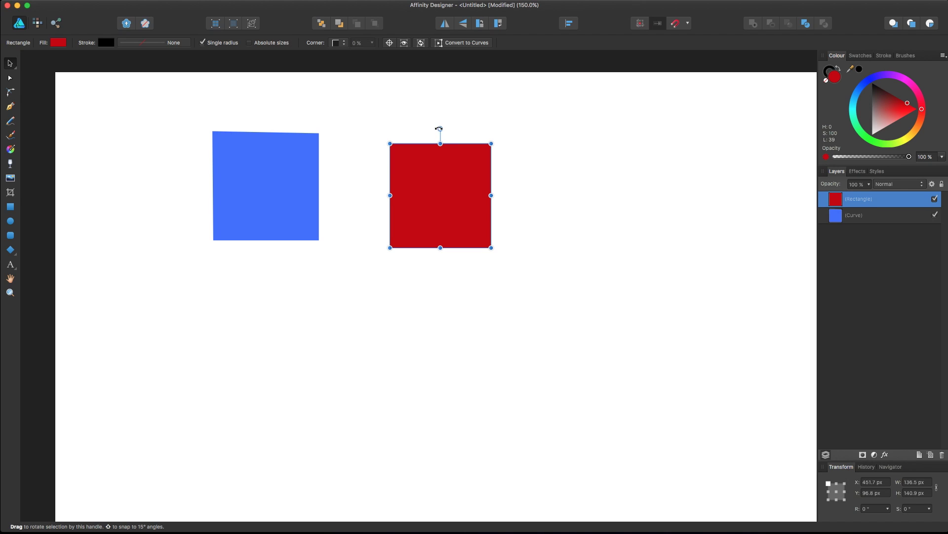
# Step: Try rotating the red rectangle freely and in 15° increments, including 15° and 150°, and return it to 0°
pyautogui.moveTo(439, 129)
pyautogui.mouseDown()
pyautogui.moveTo(502, 176)
pyautogui.moveTo(482, 232)
pyautogui.moveTo(527, 171)
pyautogui.moveTo(495, 129)
pyautogui.moveTo(435, 125)
pyautogui.moveTo(451, 127)
pyautogui.moveTo(441, 116)
pyautogui.mouseUp()
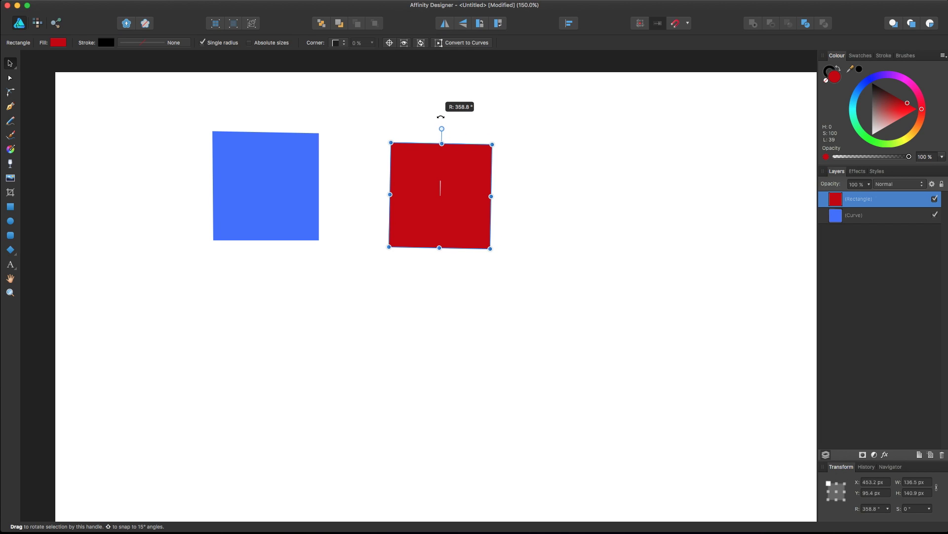
pyautogui.moveTo(441, 117); pyautogui.dragTo(423, 205)
pyautogui.moveTo(368, 169)
pyautogui.mouseDown()
pyautogui.moveTo(348, 203)
pyautogui.moveTo(346, 178)
pyautogui.moveTo(359, 152)
pyautogui.mouseUp()
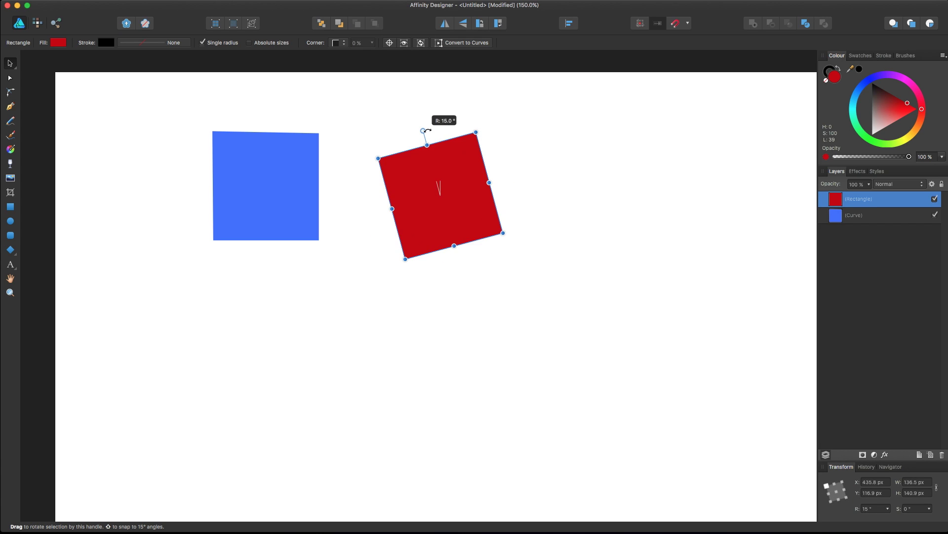
pyautogui.moveTo(471, 128); pyautogui.dragTo(512, 205)
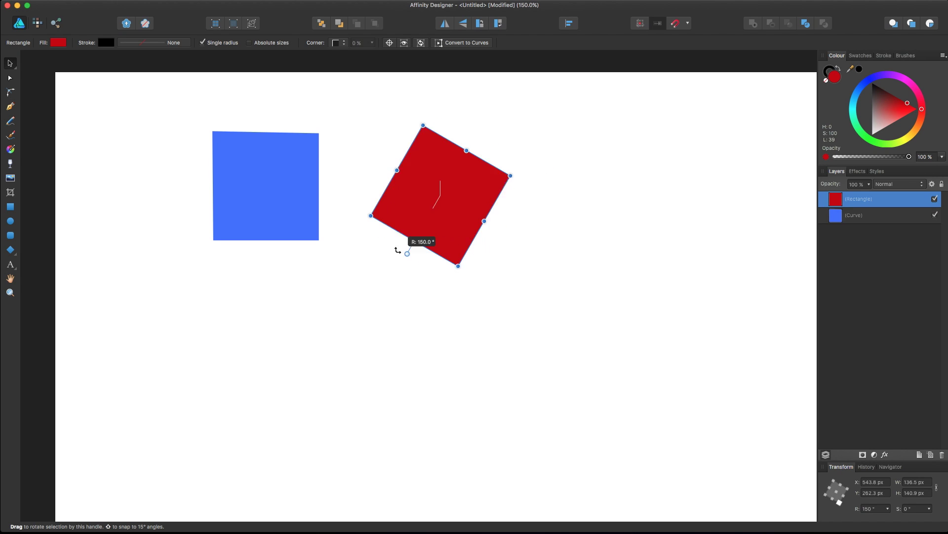
pyautogui.moveTo(514, 189); pyautogui.dragTo(440, 128)
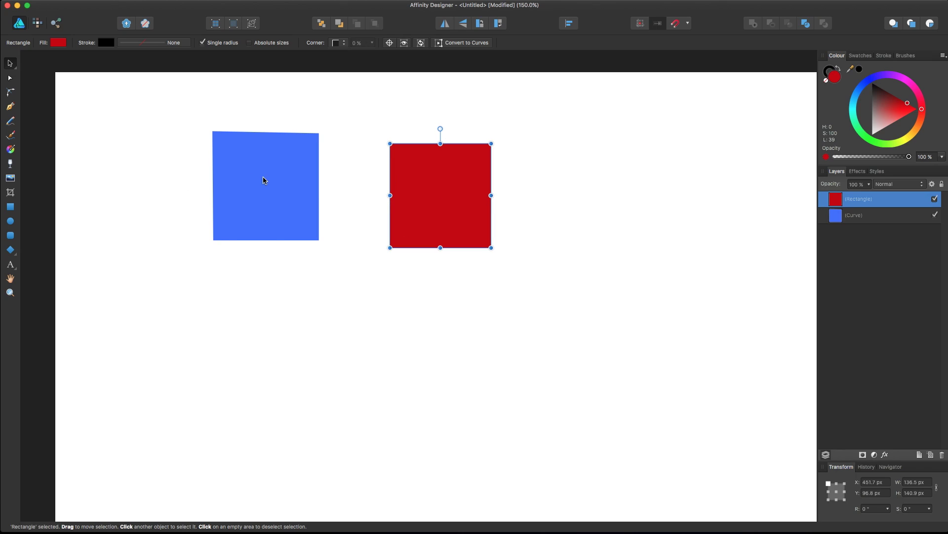
# Step: Marquee-select all nodes of the blue curve and move them slightly down and right to about X 221 px, Y 91 px
pyautogui.click(267, 180)
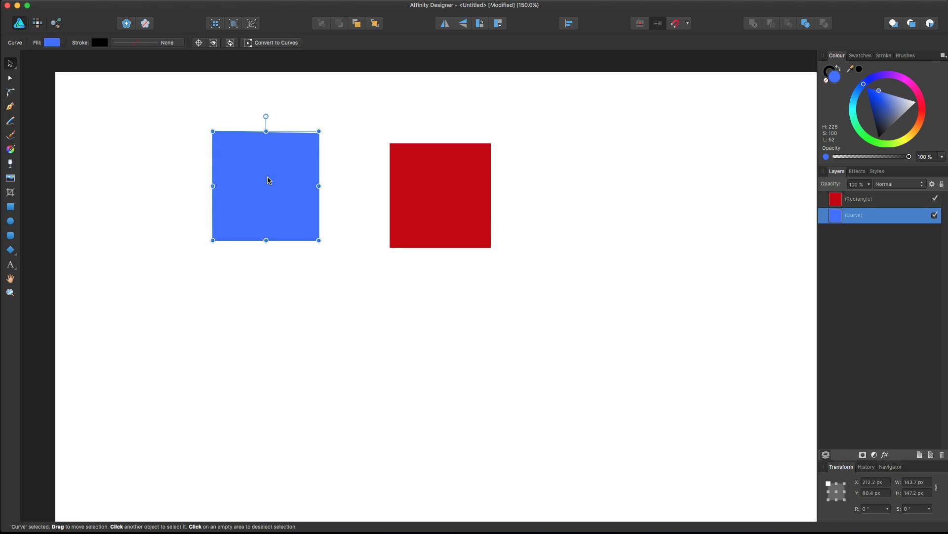
pyautogui.click(10, 78)
pyautogui.moveTo(180, 112); pyautogui.dragTo(381, 290)
pyautogui.moveTo(181, 111); pyautogui.dragTo(326, 248)
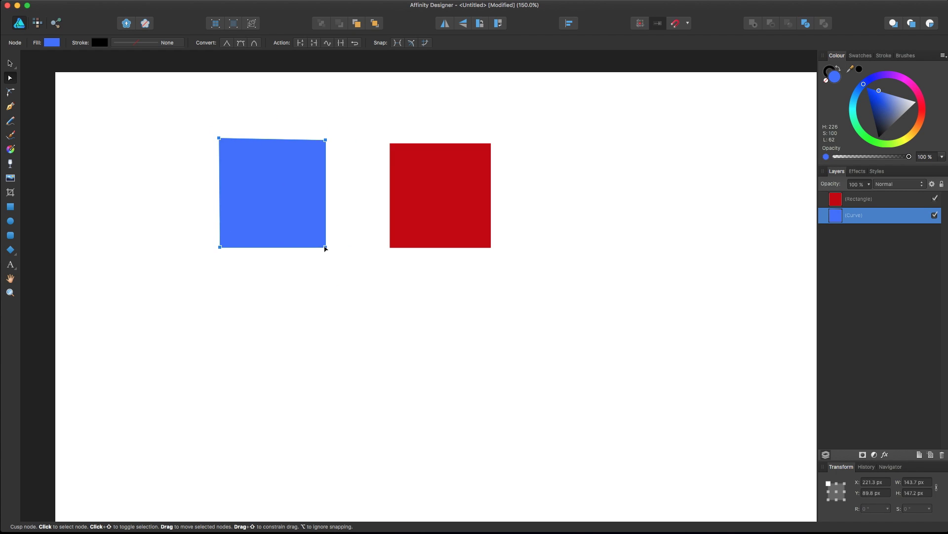
pyautogui.click(216, 114)
pyautogui.click(240, 175)
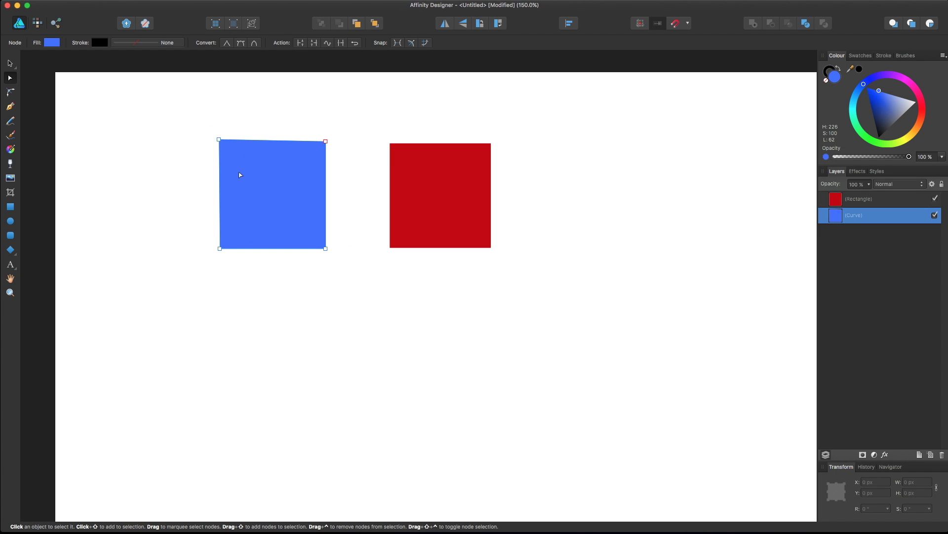
# Step: Level the blue curve's upper edge by moving its upper-left node to about X 220.8 px, Y 94.6 px
pyautogui.click(220, 141)
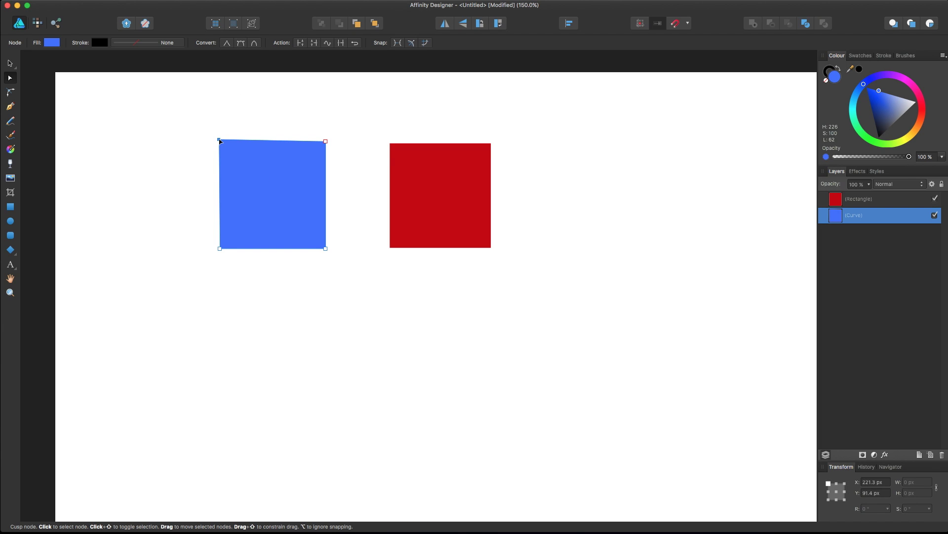
pyautogui.moveTo(220, 141); pyautogui.dragTo(220, 142)
pyautogui.moveTo(219, 143); pyautogui.dragTo(219, 142)
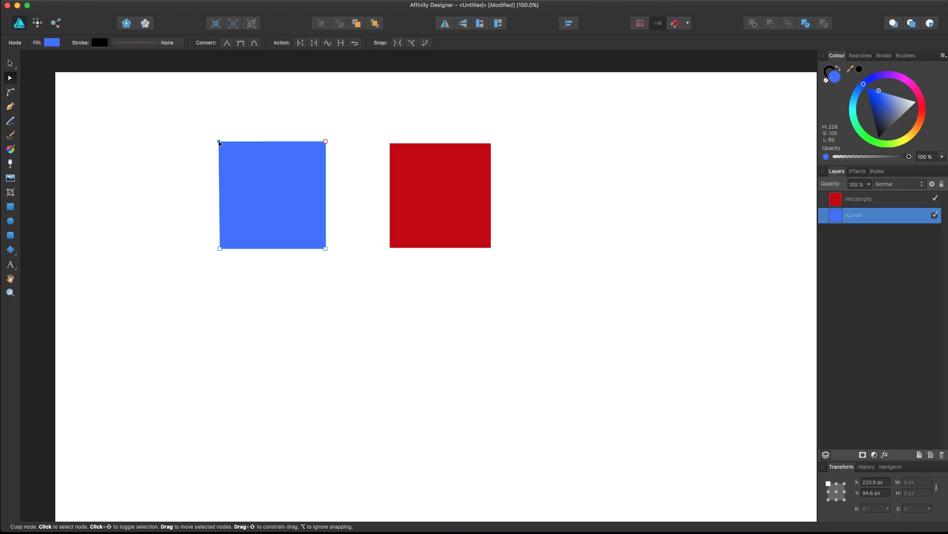
# Step: Convert the blue curve's upper-left node to smooth and move it to about X 220.6 px, Y 92.9 px
pyautogui.click(242, 44)
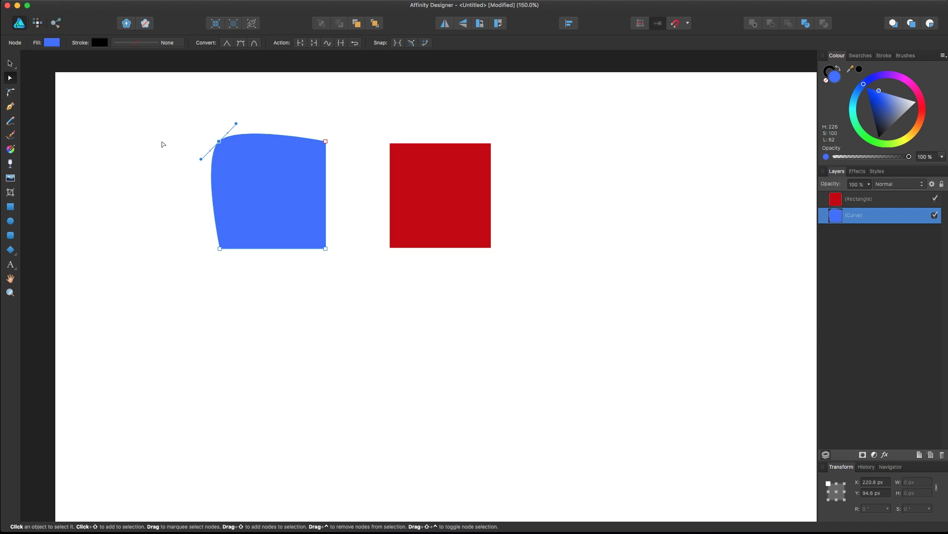
pyautogui.scroll(5, 163, 144)
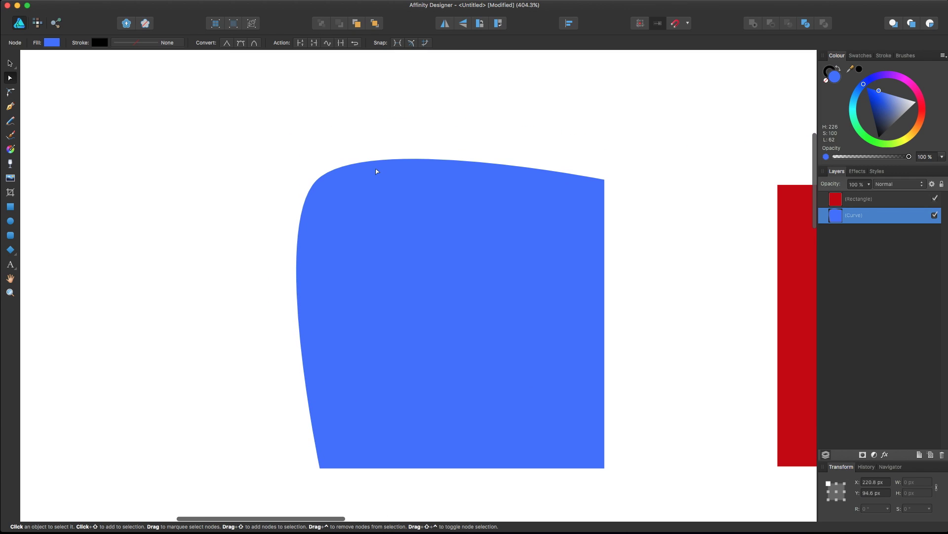
pyautogui.moveTo(317, 183); pyautogui.dragTo(317, 179)
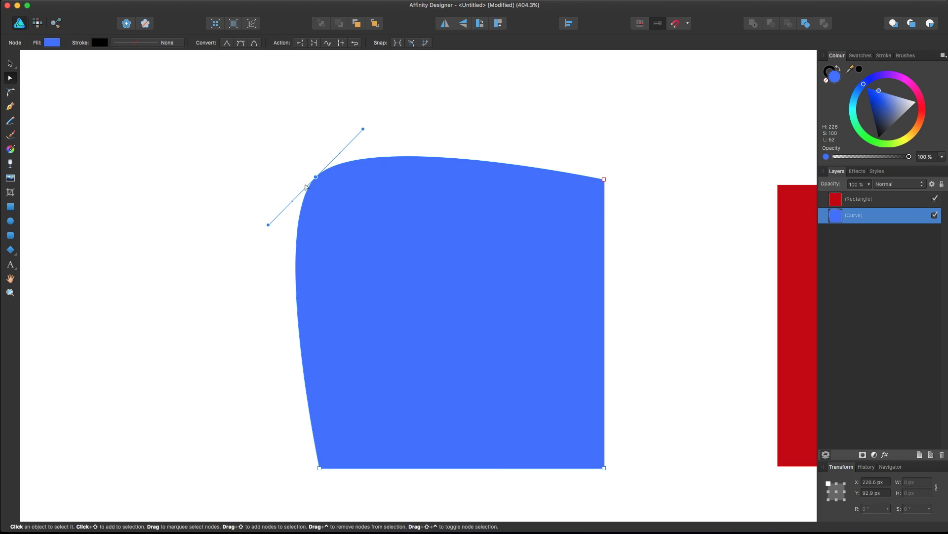
# Step: Tilt the smooth node's handles more steeply, and try different lengths for its lower handle to reshape the blue curve's left side
pyautogui.moveTo(268, 225)
pyautogui.mouseDown()
pyautogui.moveTo(229, 218)
pyautogui.moveTo(288, 243)
pyautogui.moveTo(289, 214)
pyautogui.moveTo(276, 223)
pyautogui.moveTo(250, 180)
pyautogui.moveTo(284, 223)
pyautogui.moveTo(265, 228)
pyautogui.moveTo(279, 227)
pyautogui.mouseUp()
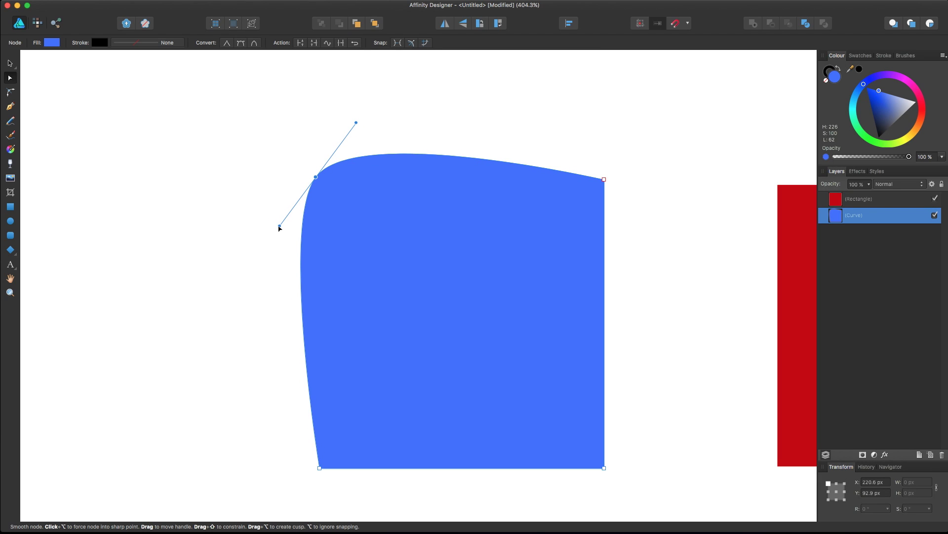
pyautogui.moveTo(279, 228); pyautogui.dragTo(272, 225)
pyautogui.press('super+z')
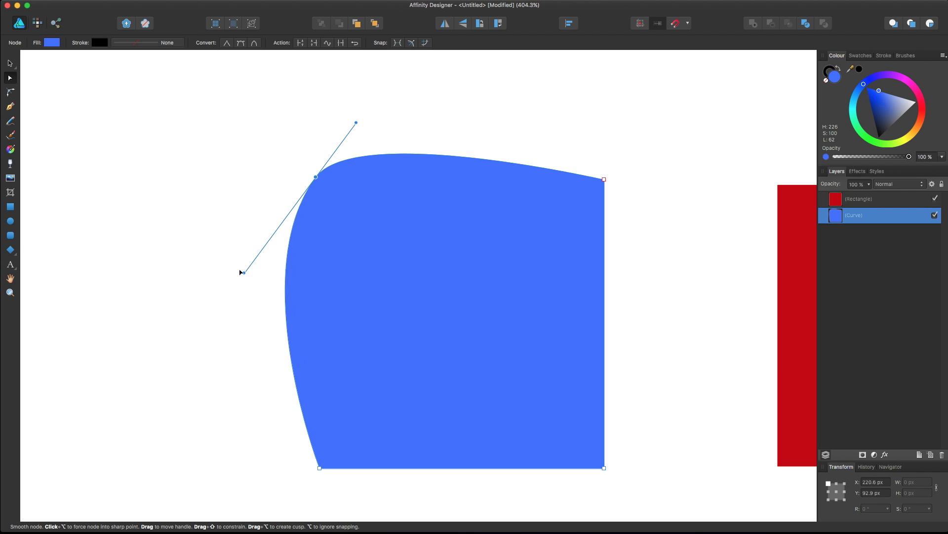
pyautogui.moveTo(255, 259)
pyautogui.mouseDown()
pyautogui.moveTo(220, 106)
pyautogui.moveTo(255, 244)
pyautogui.mouseUp()
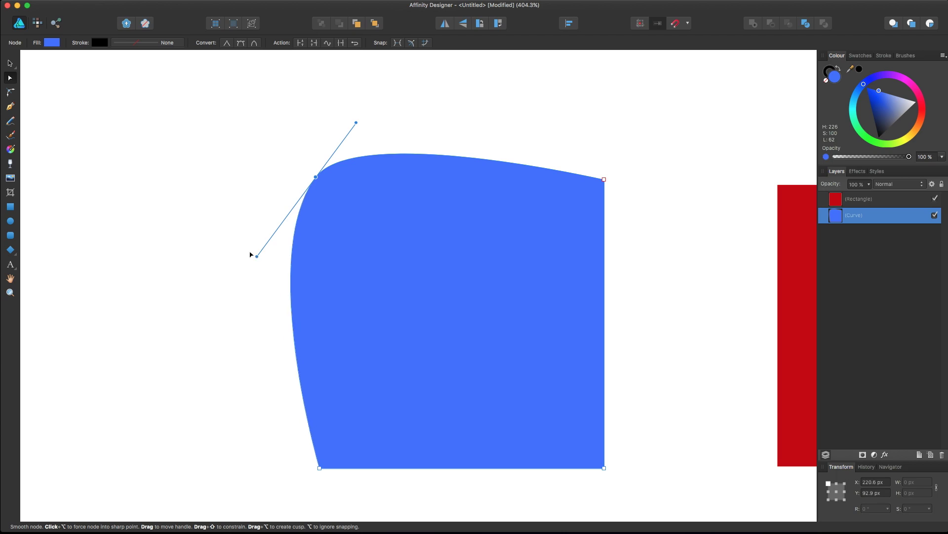
# Step: Turn the upper-left node into a cusp by pulling its lower handle inside the blue shape, and move the node slightly up and left
pyautogui.moveTo(271, 238); pyautogui.dragTo(424, 227)
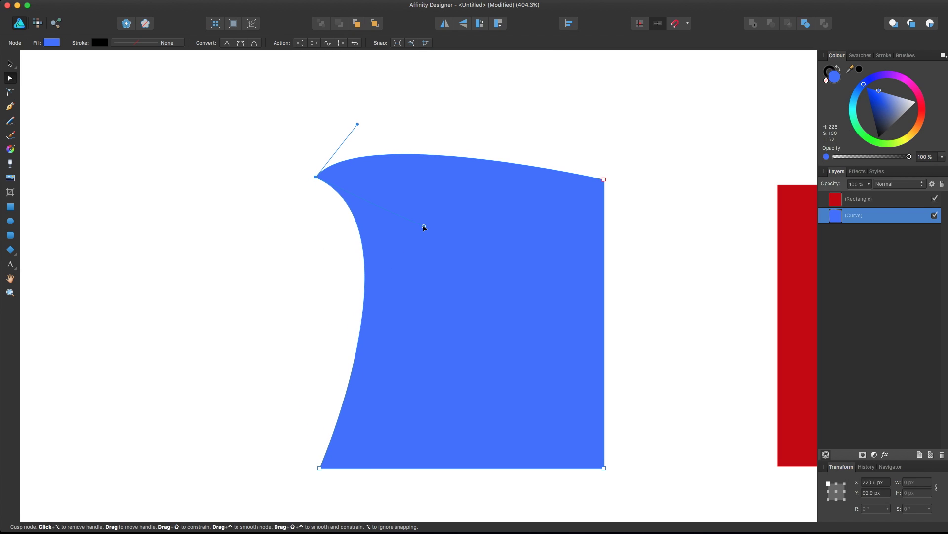
pyautogui.moveTo(316, 176); pyautogui.dragTo(315, 174)
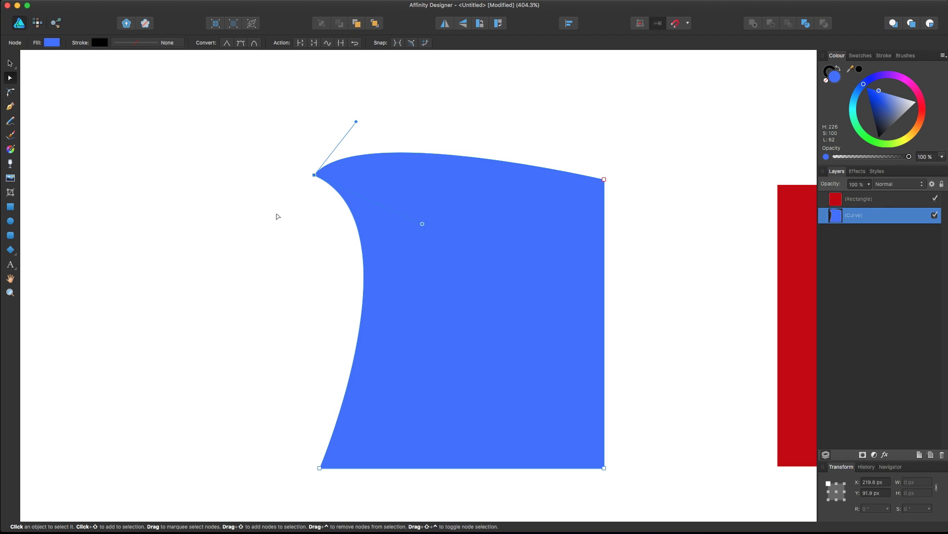
# Step: Convert the blue curve's upper-left node to sharp and level the upper edge by moving it to about X 219.8 px, Y 94.3 px
pyautogui.click(227, 45)
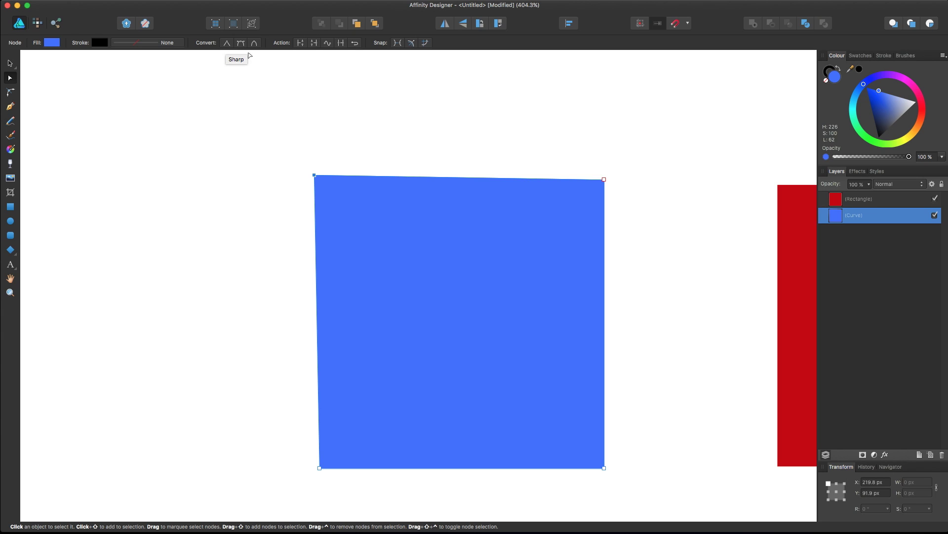
pyautogui.moveTo(315, 175); pyautogui.dragTo(315, 181)
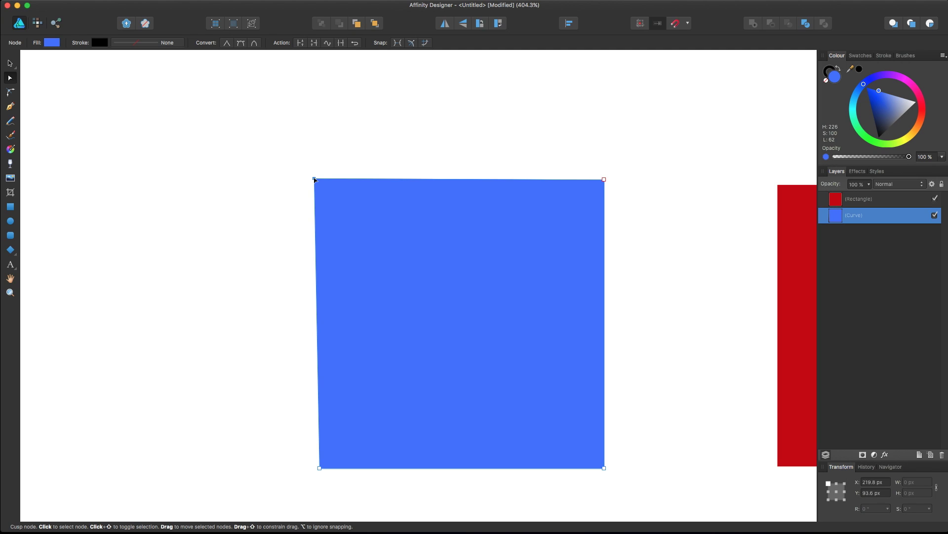
pyautogui.scroll(2, 315, 180)
pyautogui.moveTo(315, 180); pyautogui.dragTo(311, 190)
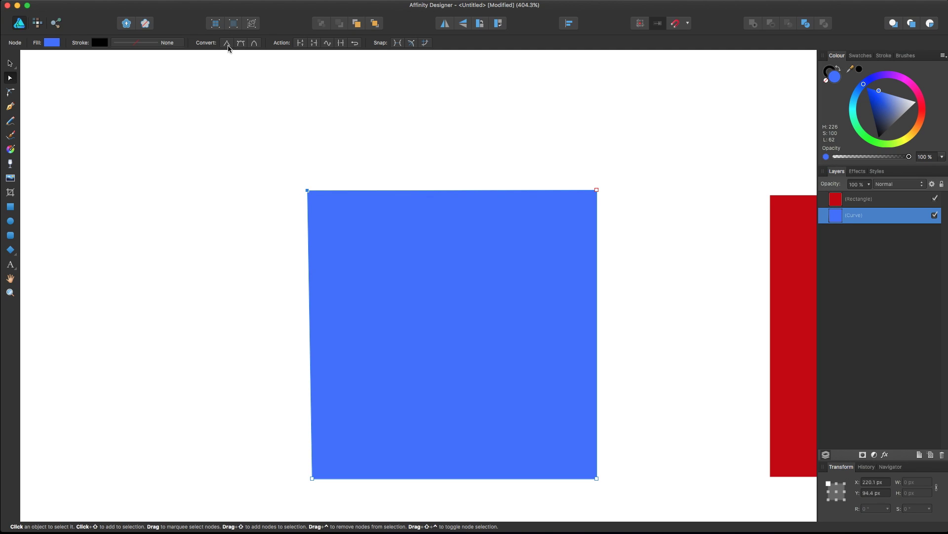
pyautogui.scroll(1, 281, 254)
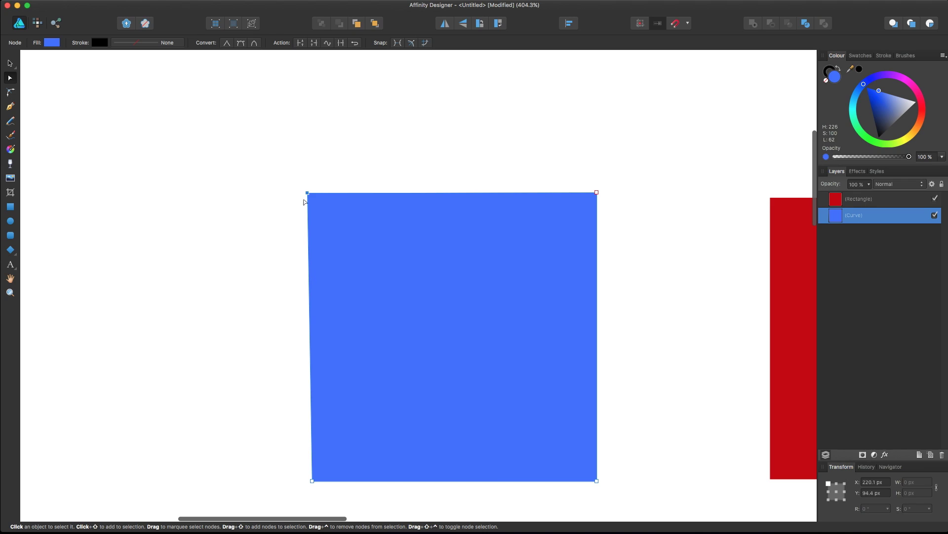
pyautogui.moveTo(308, 194); pyautogui.dragTo(307, 196)
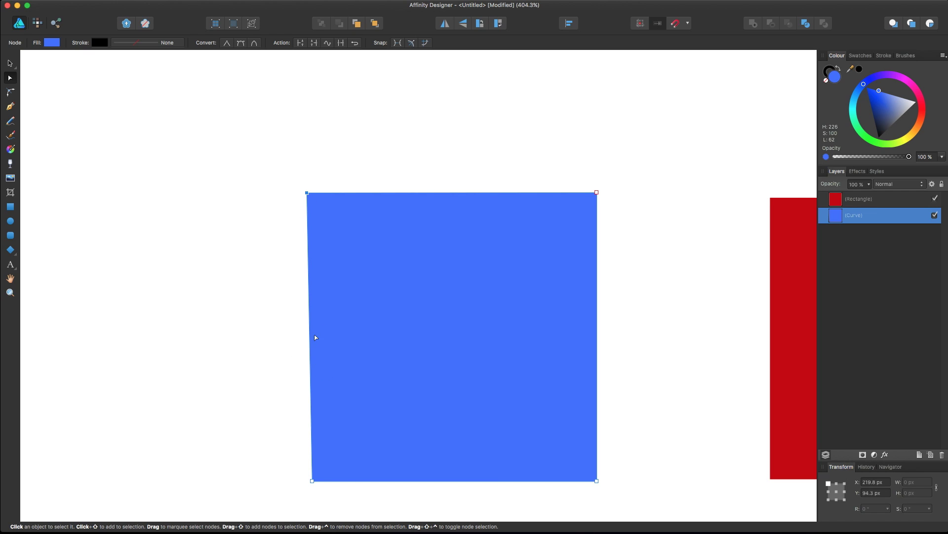
# Step: Recolour the blue curve grey with saturation 0 and lightness 64, and bow its left edge outward
pyautogui.moveTo(898, 105); pyautogui.dragTo(912, 125)
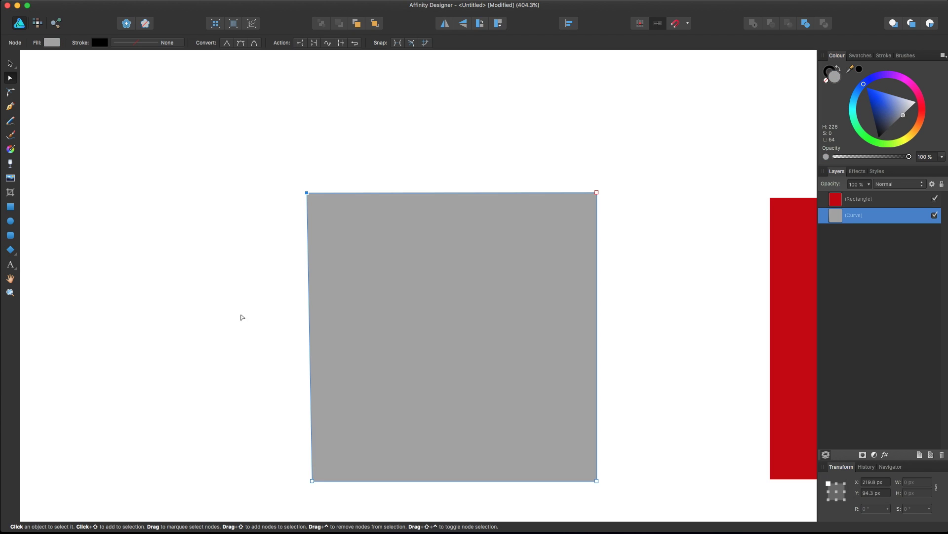
pyautogui.scroll(5, 303, 332)
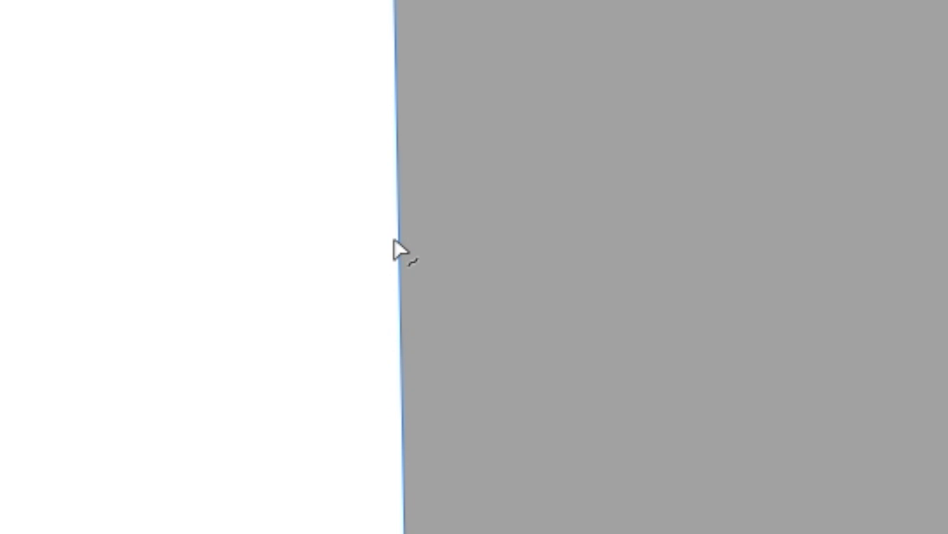
pyautogui.moveTo(399, 259); pyautogui.dragTo(326, 260)
pyautogui.moveTo(267, 333); pyautogui.dragTo(187, 329)
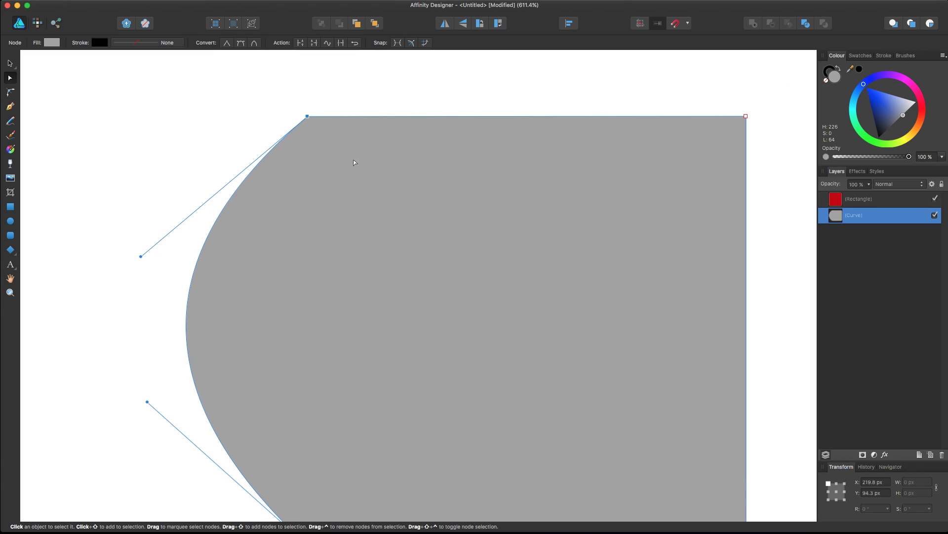
# Step: Swing the upper-left node's handle inside the grey shape and adjust it to give the left edge an S-bend
pyautogui.scroll(-5, 316, 222)
pyautogui.scroll(5, 321, 425)
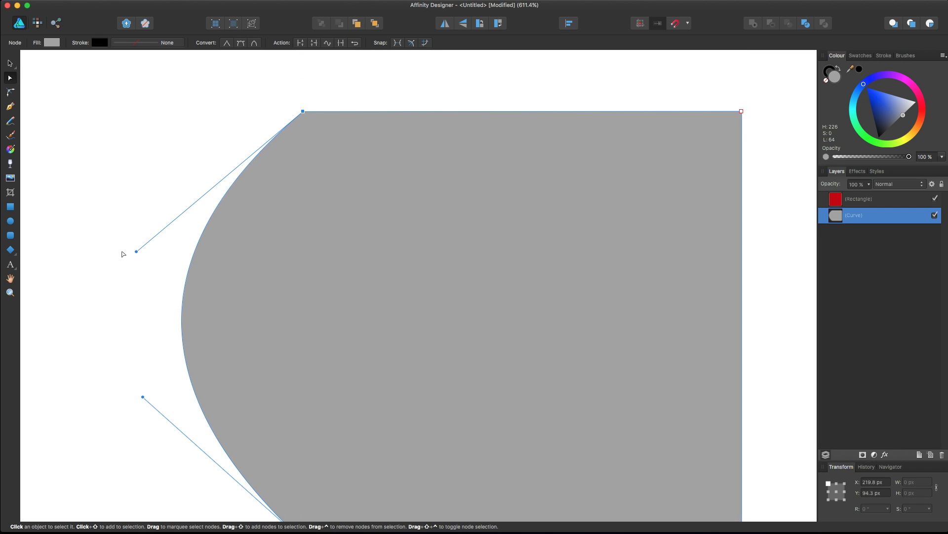
pyautogui.moveTo(137, 252); pyautogui.dragTo(370, 285)
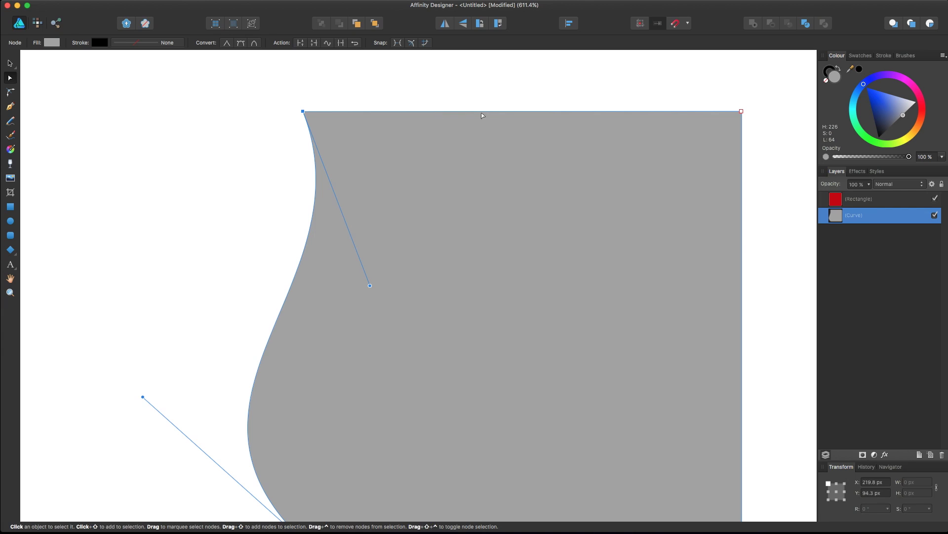
pyautogui.moveTo(370, 285); pyautogui.dragTo(346, 317)
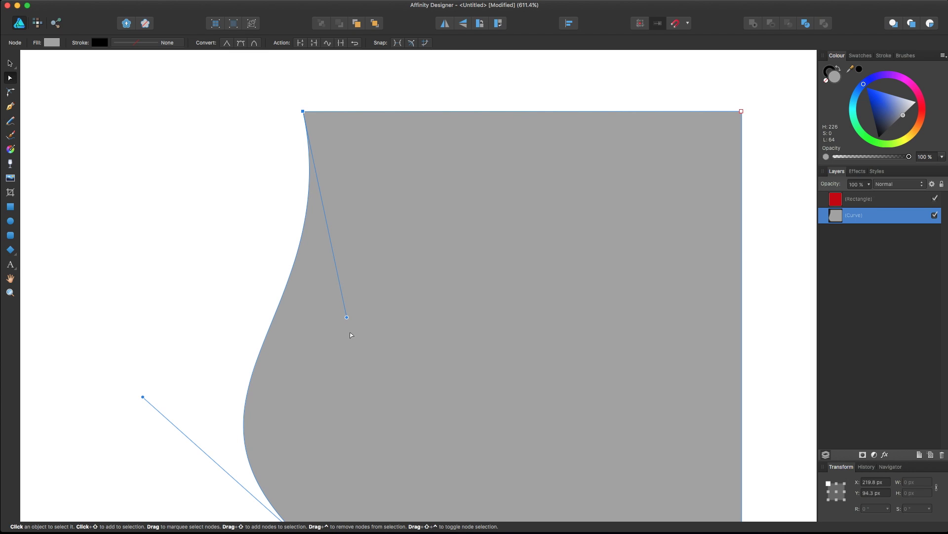
pyautogui.moveTo(347, 317)
pyautogui.mouseDown()
pyautogui.moveTo(203, 275)
pyautogui.moveTo(365, 322)
pyautogui.mouseUp()
# Step: Bend the grey shape's right edge inward and its upper edge outward by pulling the segments directly
pyautogui.scroll(-3, 290, 243)
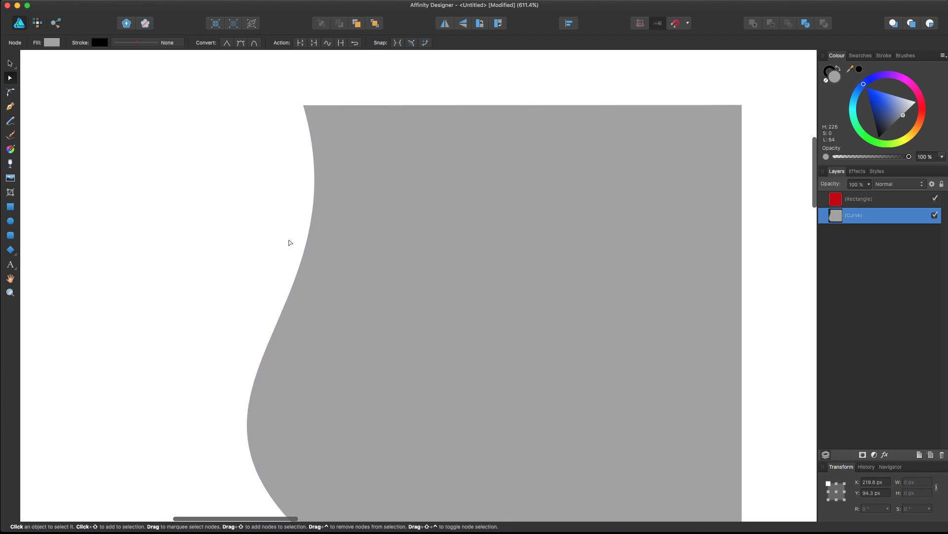
pyautogui.scroll(-4, 390, 244)
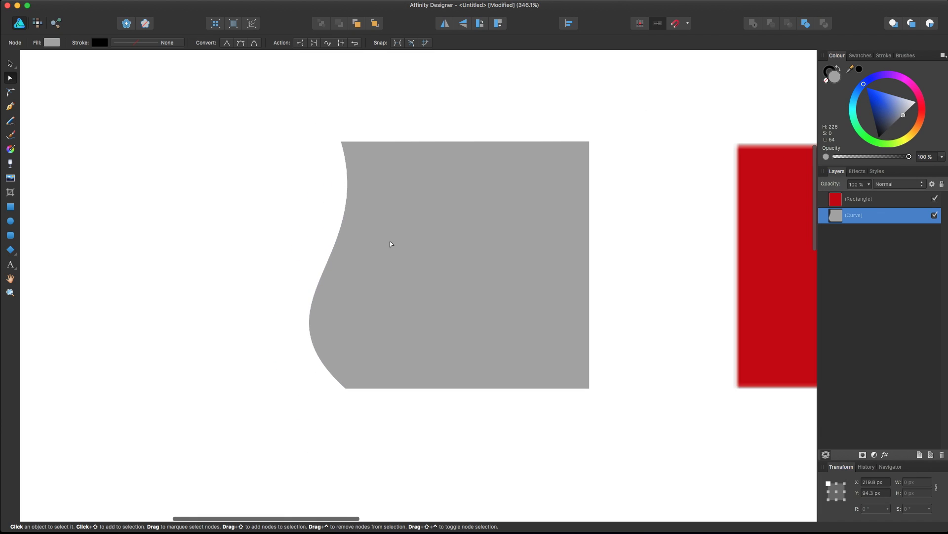
pyautogui.moveTo(591, 238); pyautogui.dragTo(558, 238)
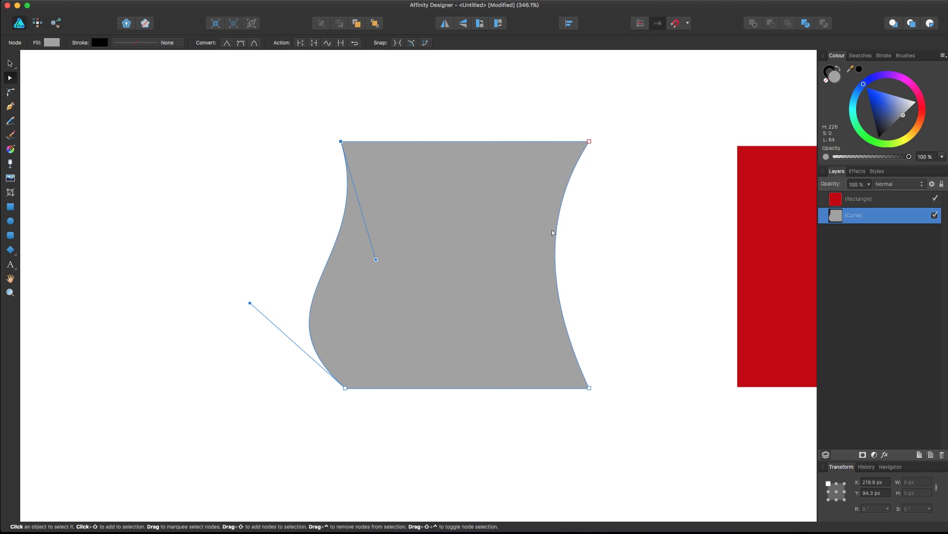
pyautogui.moveTo(473, 140); pyautogui.dragTo(487, 115)
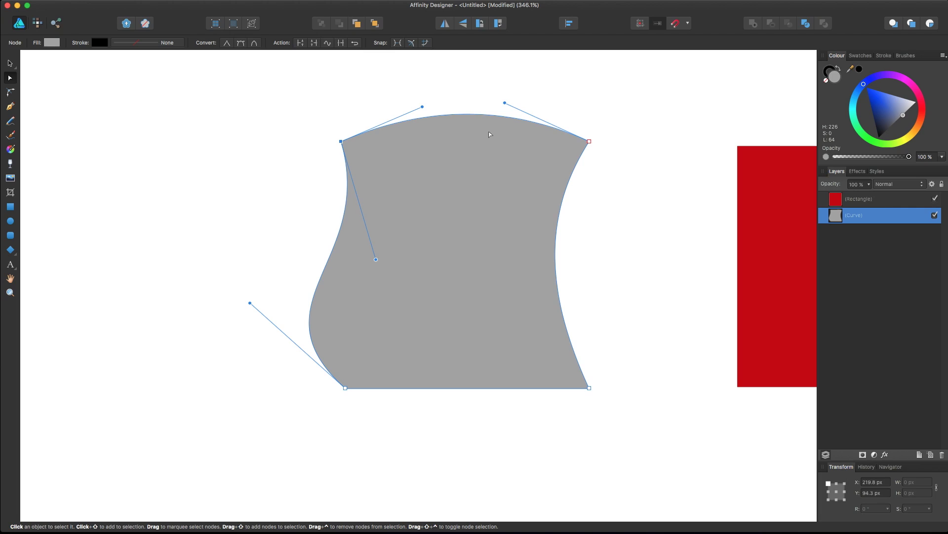
pyautogui.moveTo(559, 211); pyautogui.dragTo(555, 212)
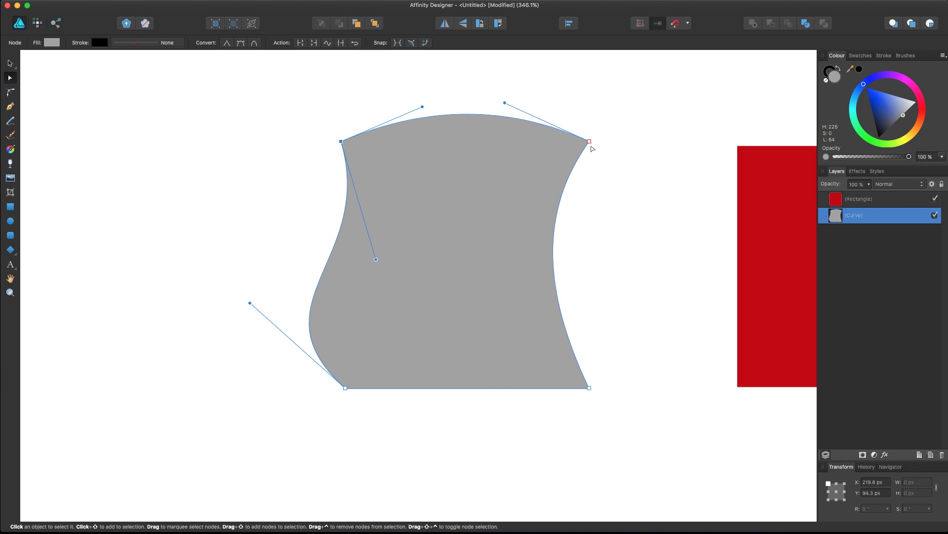
# Step: Inspect the handles of the shape's corner nodes and bend its lower edge upward into the shape
pyautogui.click(589, 143)
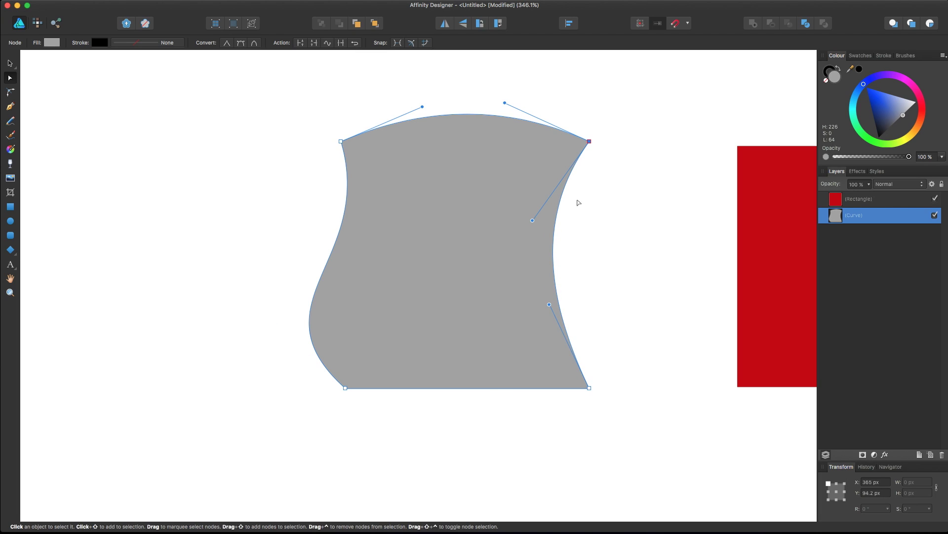
pyautogui.click(340, 142)
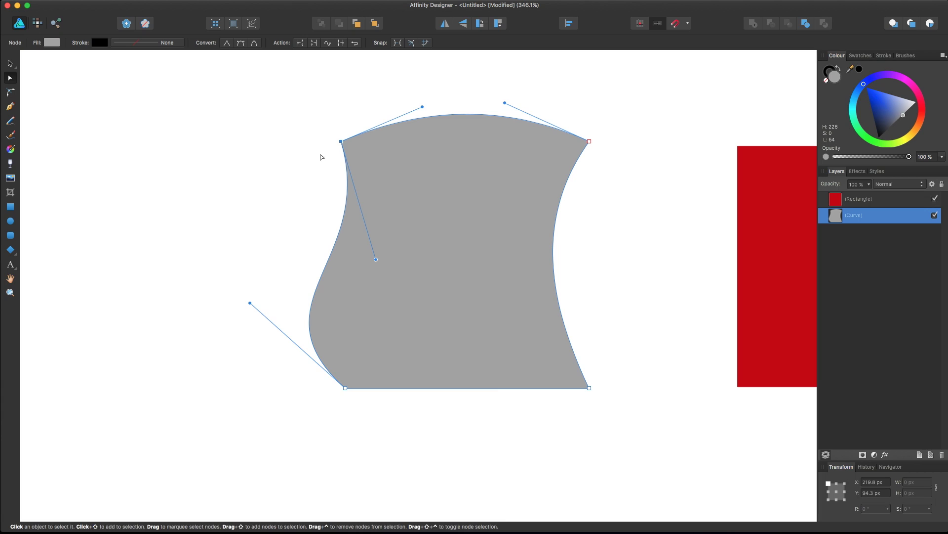
pyautogui.click(345, 388)
pyautogui.moveTo(457, 390); pyautogui.dragTo(459, 342)
# Step: Pull the right edge slightly further inward and add a new node near its middle
pyautogui.click(553, 267)
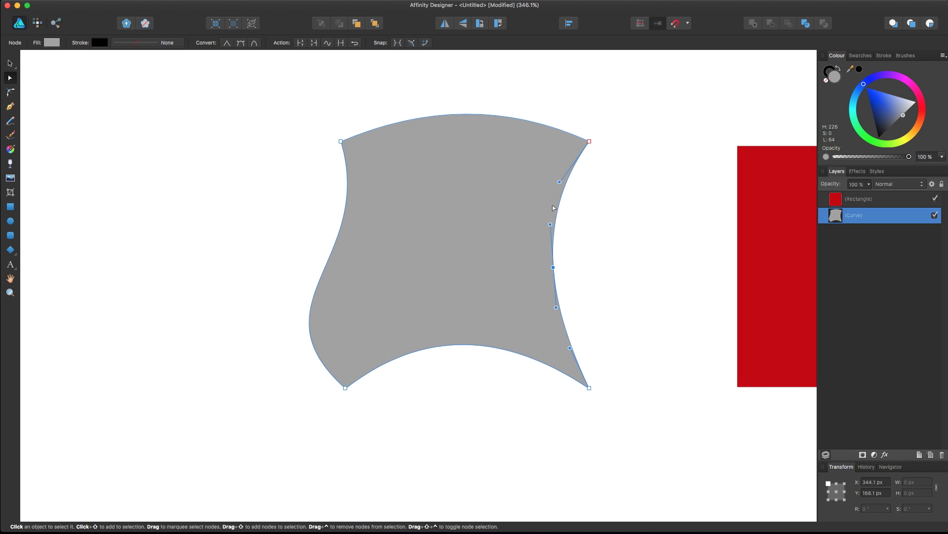
pyautogui.press('super+z')
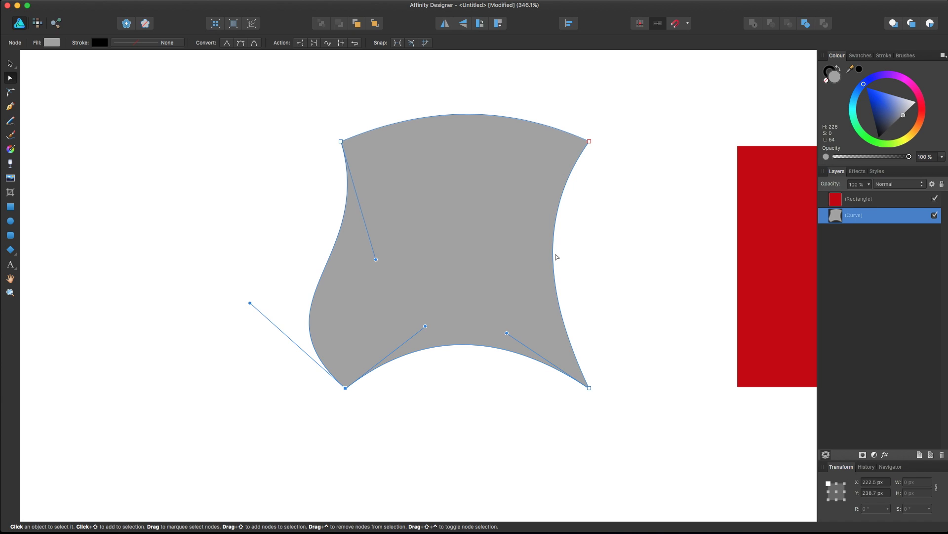
pyautogui.moveTo(554, 250)
pyautogui.mouseDown()
pyautogui.moveTo(579, 248)
pyautogui.moveTo(525, 247)
pyautogui.moveTo(625, 257)
pyautogui.moveTo(540, 252)
pyautogui.mouseUp()
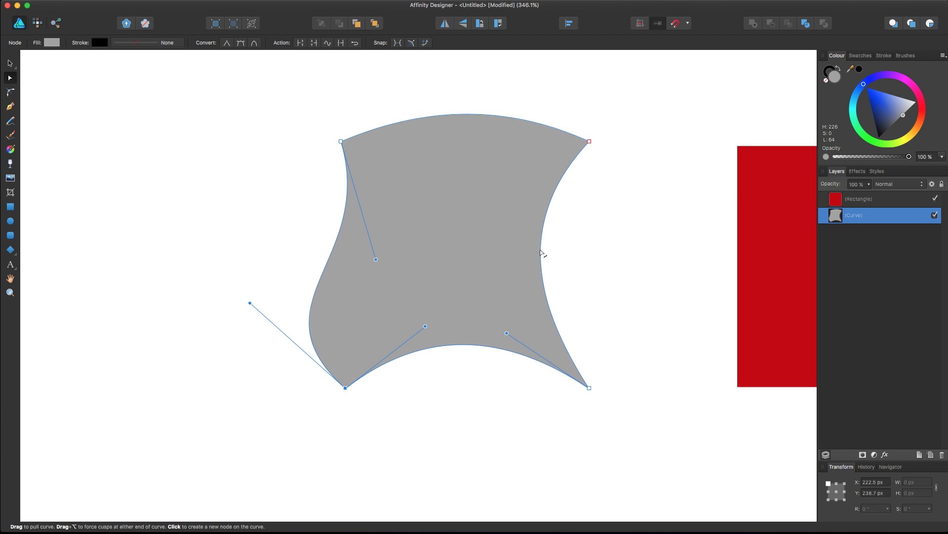
pyautogui.moveTo(541, 253); pyautogui.dragTo(542, 253)
pyautogui.click(543, 253)
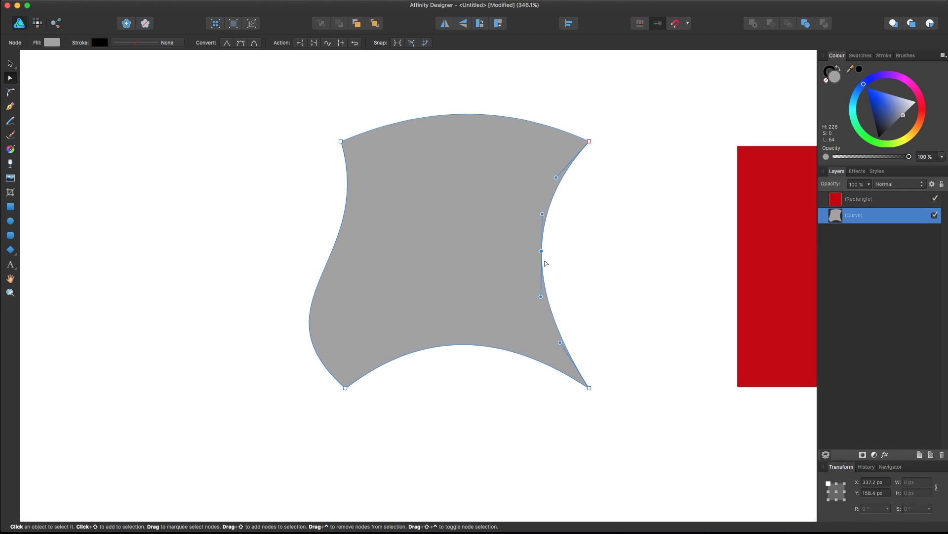
# Step: Move the right edge's new node outward, convert it to sharp and place it at about X 384.8 px, Y 161.4 px
pyautogui.moveTo(541, 252); pyautogui.dragTo(610, 249)
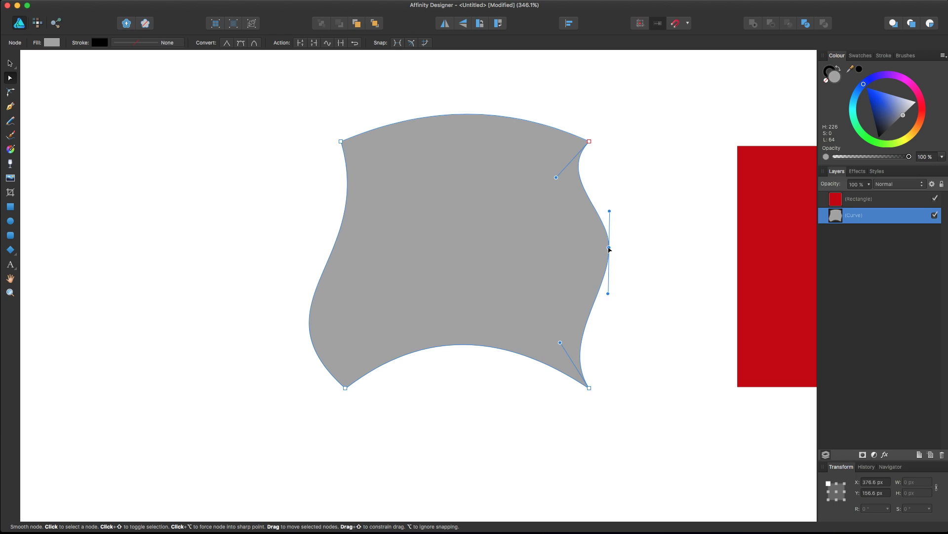
pyautogui.click(227, 42)
pyautogui.moveTo(610, 248)
pyautogui.mouseDown()
pyautogui.moveTo(519, 245)
pyautogui.moveTo(629, 250)
pyautogui.moveTo(623, 256)
pyautogui.mouseUp()
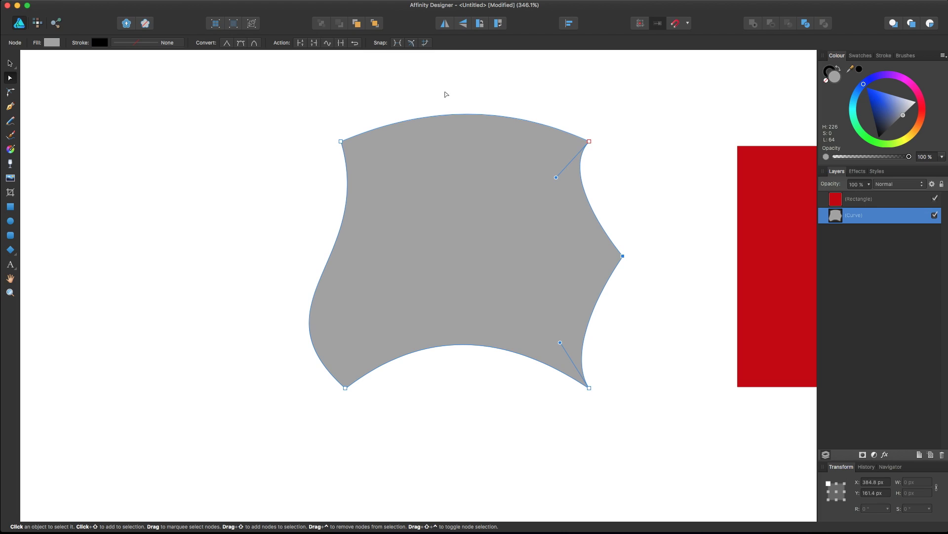
# Step: Add a node at the middle of the upper edge and move it down to about X 292.1 px, Y 109.3 px
pyautogui.moveTo(464, 113)
pyautogui.mouseDown()
pyautogui.moveTo(463, 104)
pyautogui.moveTo(463, 151)
pyautogui.moveTo(468, 112)
pyautogui.mouseUp()
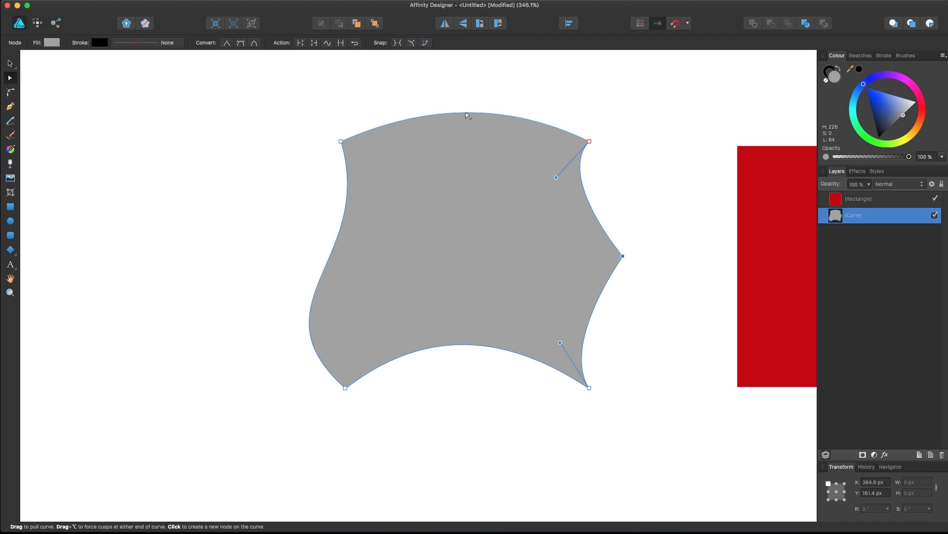
pyautogui.click(465, 115)
pyautogui.moveTo(465, 114); pyautogui.dragTo(465, 167)
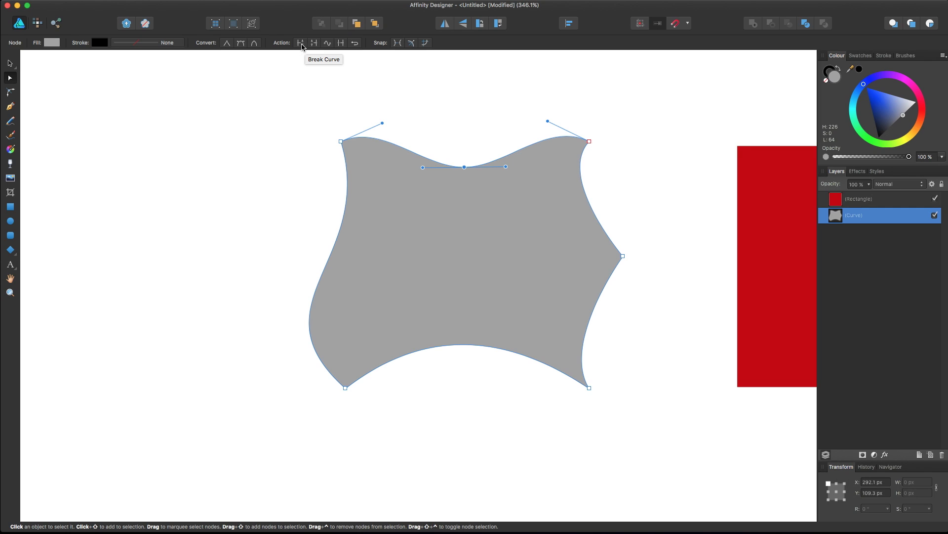
# Step: Break the curve at the upper edge's middle node and pull the two open ends apart
pyautogui.click(302, 45)
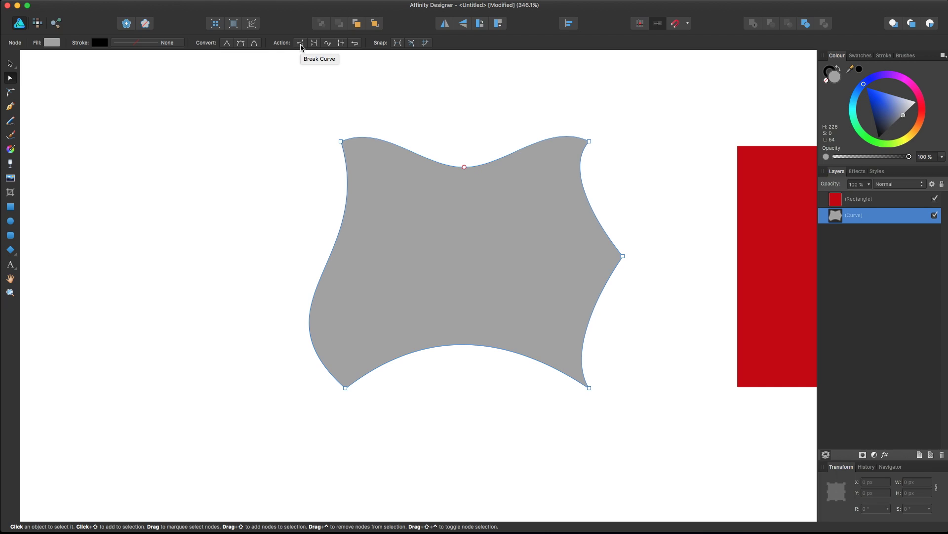
pyautogui.moveTo(465, 167); pyautogui.dragTo(501, 141)
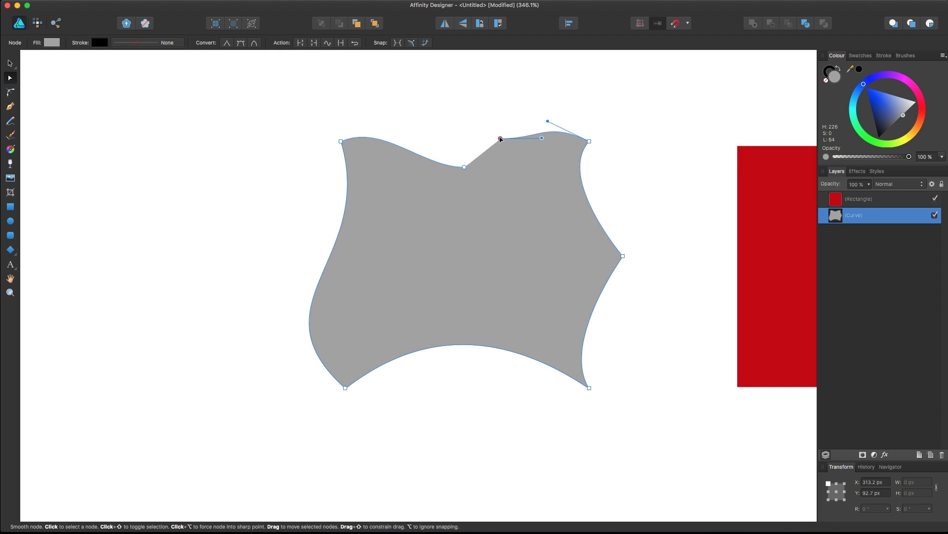
pyautogui.moveTo(465, 167); pyautogui.dragTo(445, 124)
pyautogui.moveTo(501, 143); pyautogui.dragTo(479, 180)
# Step: Lighten the shape's fill to lightness 95 and move its right open end up to nearly the left open end's height
pyautogui.moveTo(892, 116); pyautogui.dragTo(916, 103)
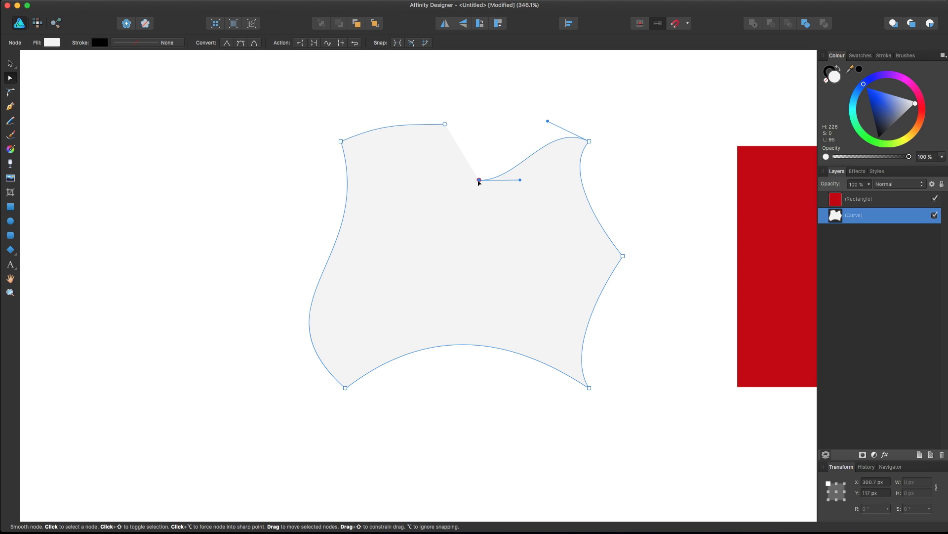
pyautogui.moveTo(479, 182)
pyautogui.mouseDown()
pyautogui.moveTo(472, 165)
pyautogui.moveTo(491, 187)
pyautogui.mouseUp()
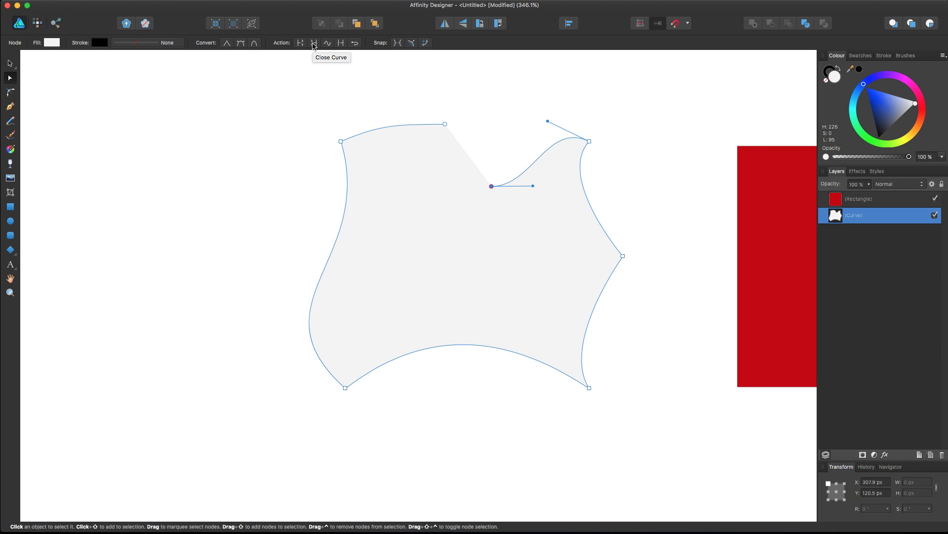
pyautogui.click(445, 125)
pyautogui.click(492, 187)
pyautogui.moveTo(492, 187); pyautogui.dragTo(495, 139)
# Step: Select both open ends together with the two left corner nodes, and clear the node selection
pyautogui.keyDown('shift'); pyautogui.click(446, 127); pyautogui.keyUp('shift')
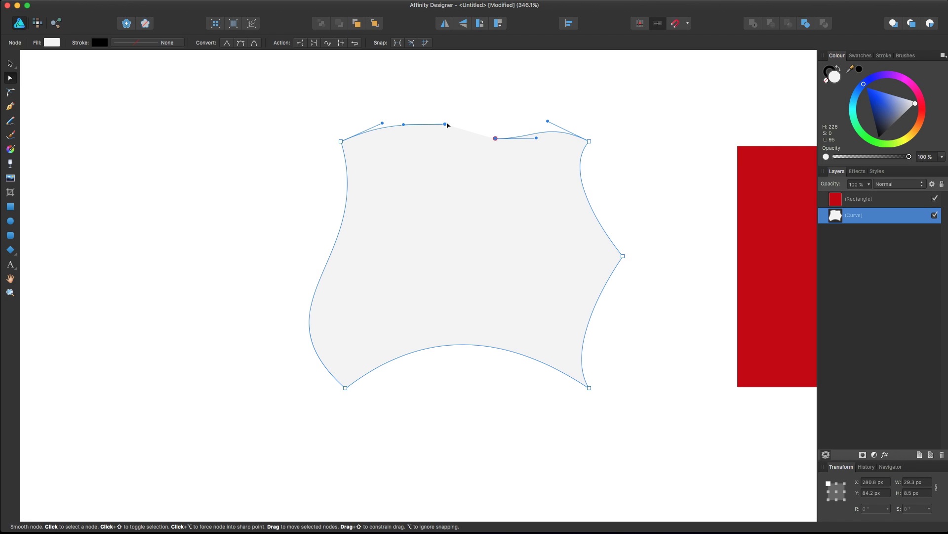
pyautogui.keyDown('shift'); pyautogui.click(341, 141); pyautogui.keyUp('shift')
pyautogui.keyDown('shift'); pyautogui.click(346, 389); pyautogui.keyUp('shift')
pyautogui.click(281, 184)
pyautogui.click(483, 190)
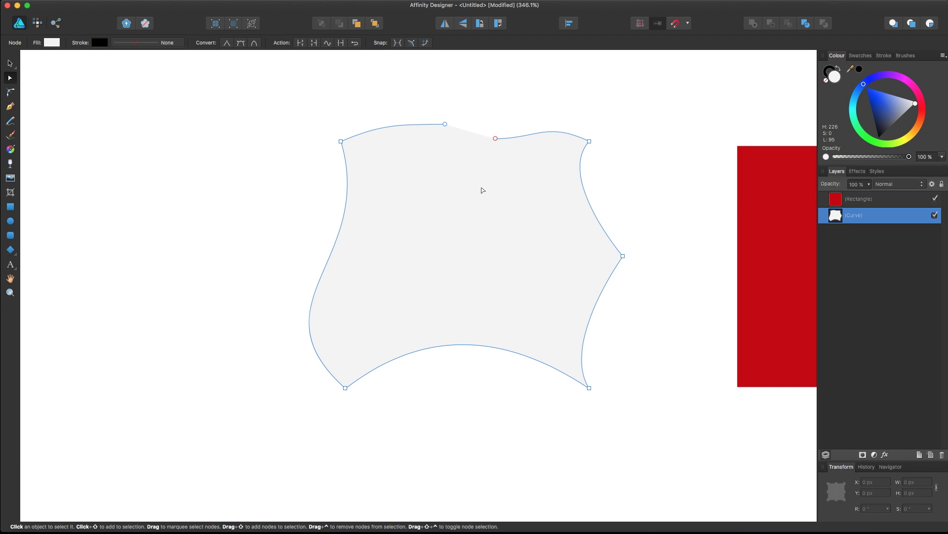
# Step: Close the curve between its open ends and move the former left end to about X 270.9 px, Y 106.4 px
pyautogui.click(446, 124)
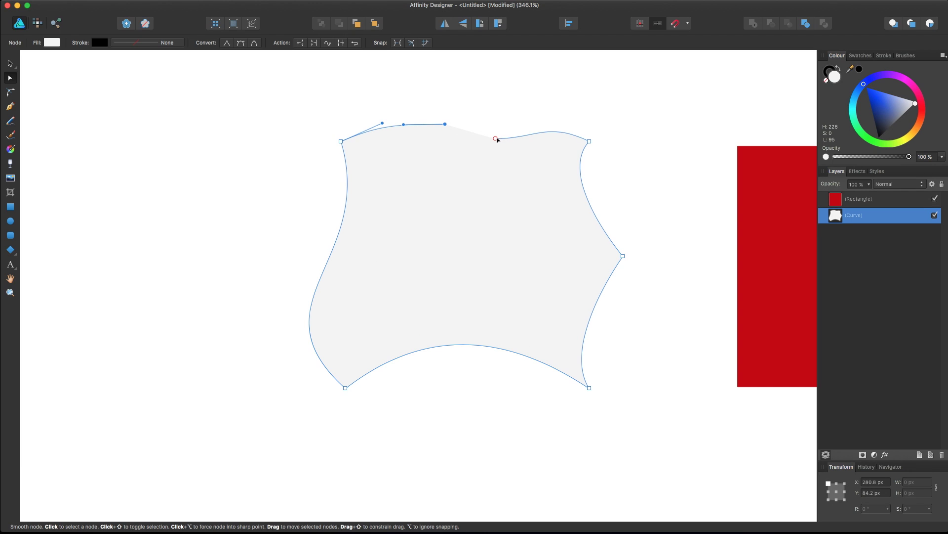
pyautogui.click(314, 43)
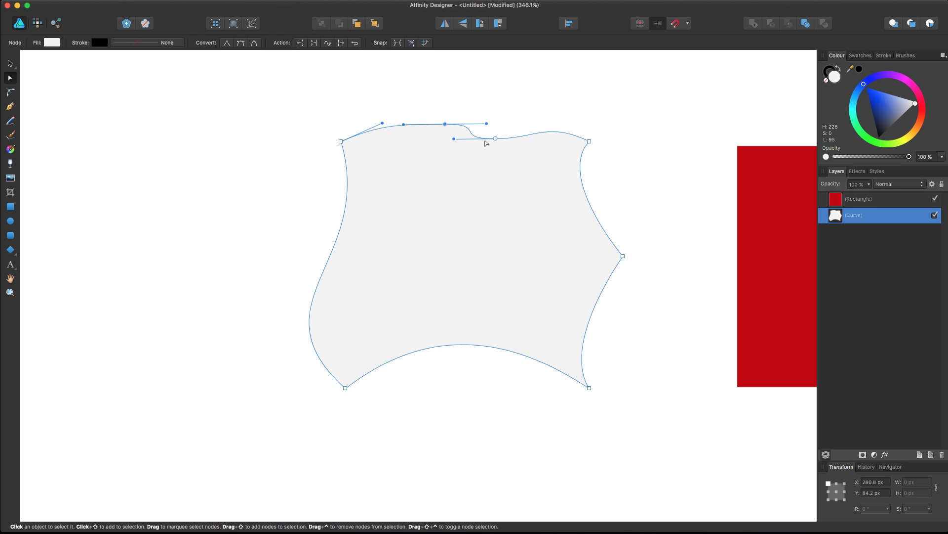
pyautogui.moveTo(446, 125); pyautogui.dragTo(429, 164)
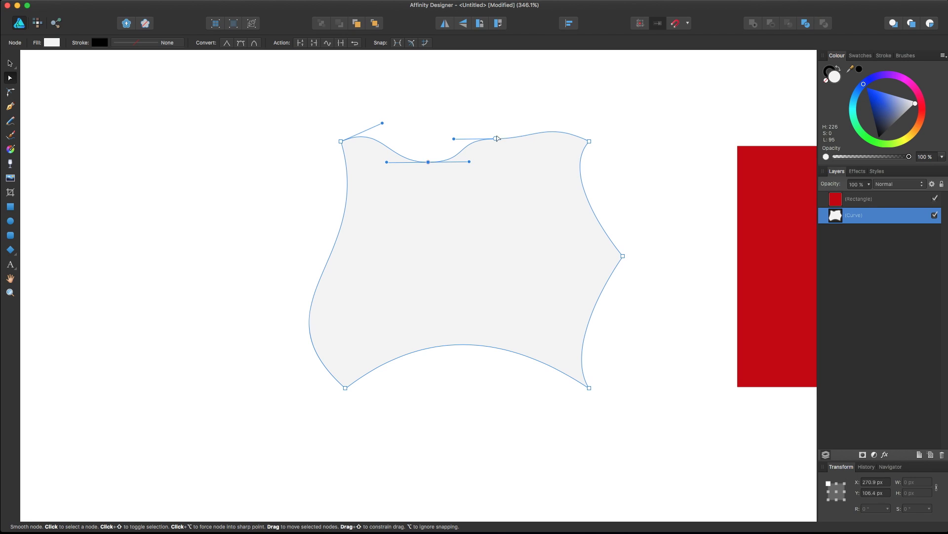
# Step: Move the right smooth node on the upper edge to about X 309.8 px, Y 89.5 px, and try deleting it, undoing each deletion
pyautogui.moveTo(496, 139)
pyautogui.mouseDown()
pyautogui.moveTo(516, 137)
pyautogui.moveTo(512, 159)
pyautogui.moveTo(507, 131)
pyautogui.moveTo(497, 135)
pyautogui.mouseUp()
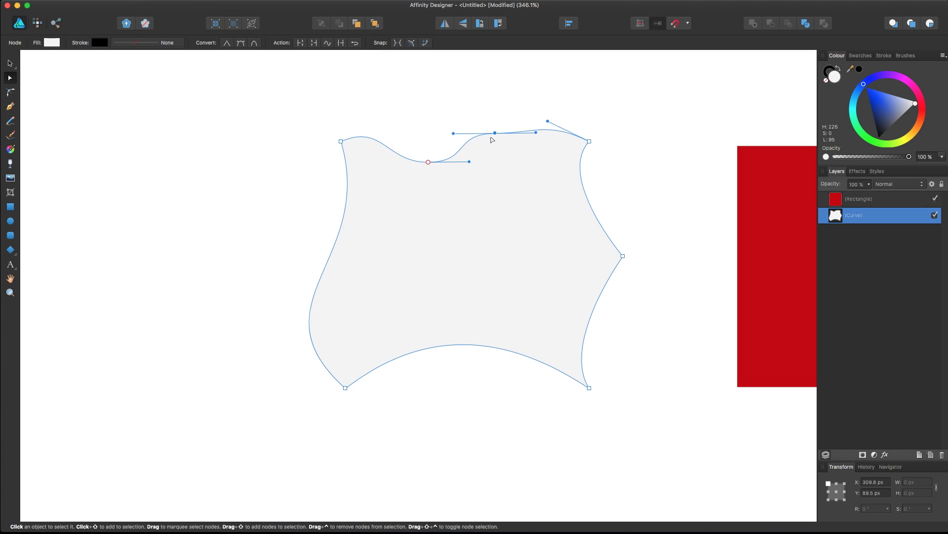
pyautogui.press('Delete')
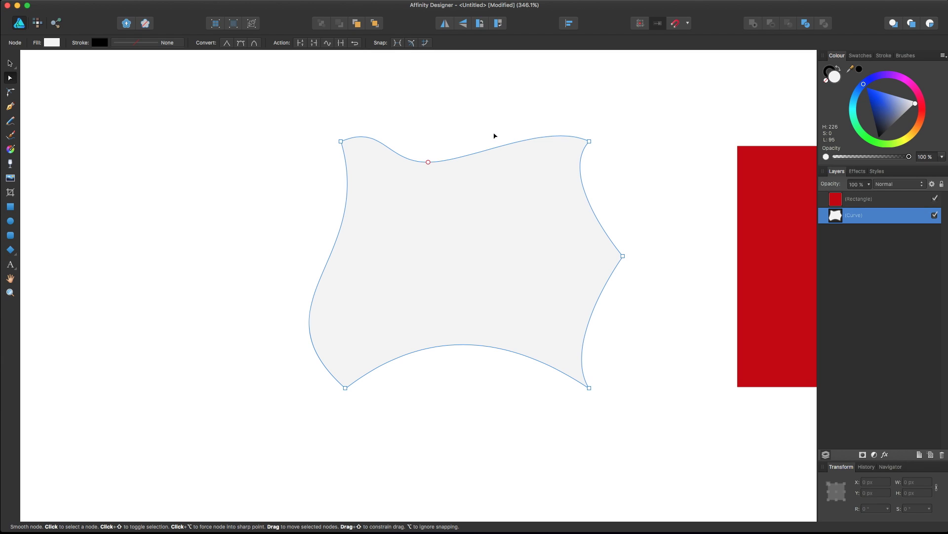
pyautogui.press('super+z')
pyautogui.press('Delete')
pyautogui.press('super+z')
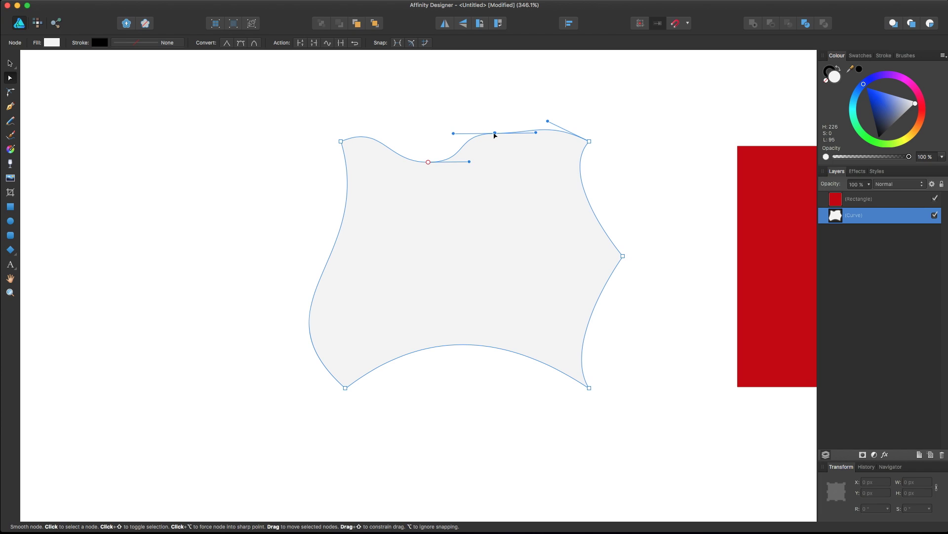
# Step: Delete both smooth nodes on the upper edge, the one in the dip first
pyautogui.click(428, 162)
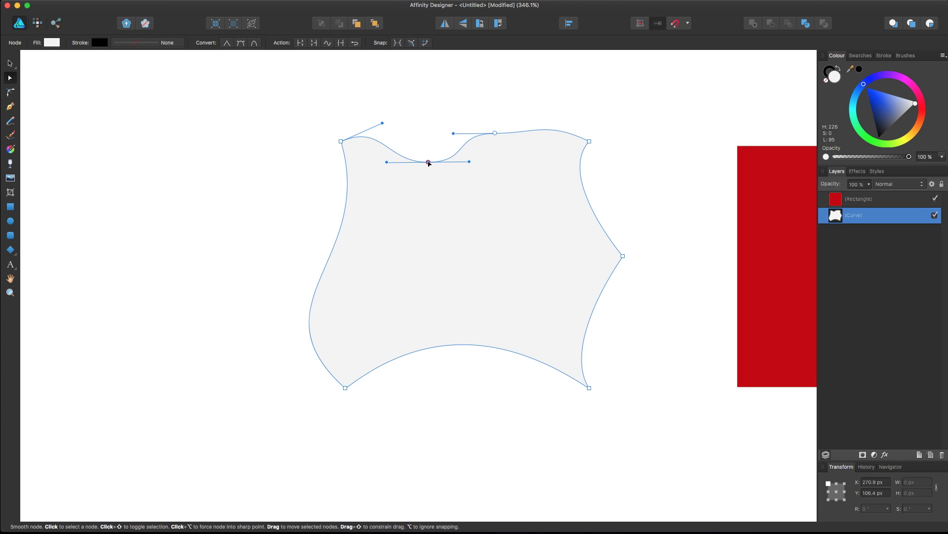
pyautogui.press('Delete')
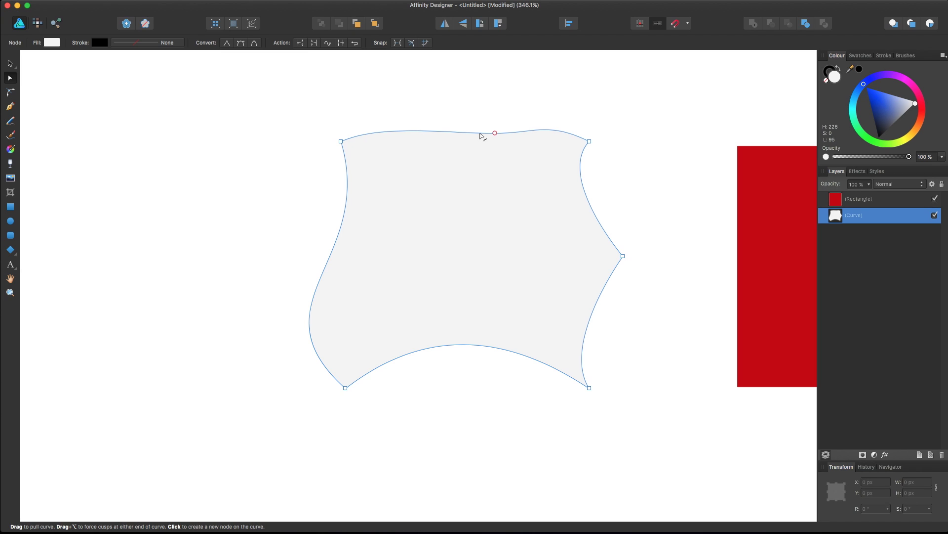
pyautogui.click(495, 134)
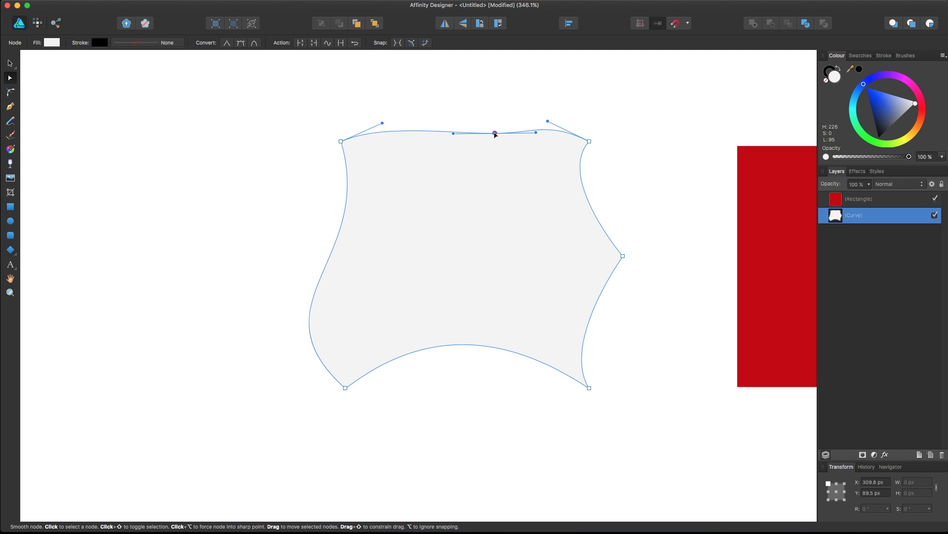
pyautogui.press('Delete')
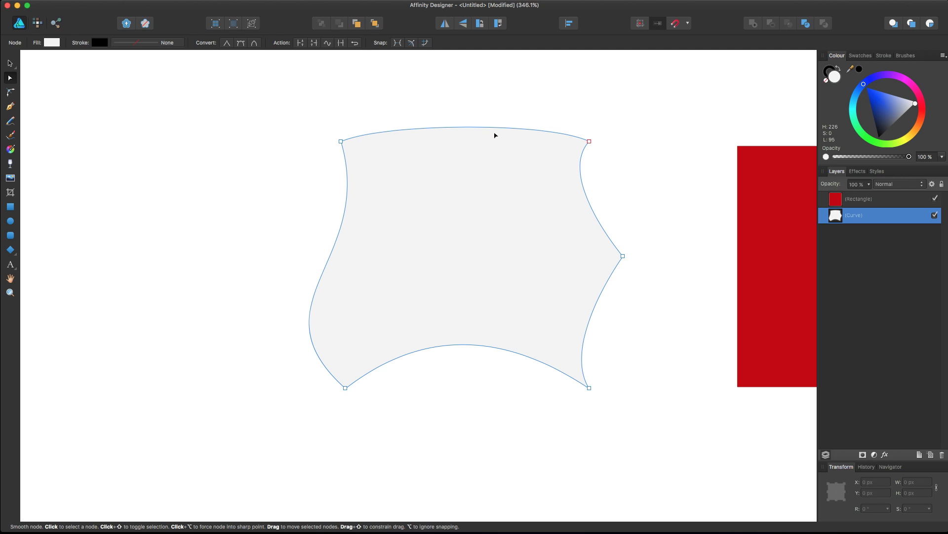
# Step: Add a node at the middle of the upper edge, break the curve there and select the overlapping ends
pyautogui.click(465, 129)
pyautogui.click(300, 43)
pyautogui.moveTo(465, 127)
pyautogui.mouseDown()
pyautogui.moveTo(421, 116)
pyautogui.moveTo(492, 95)
pyautogui.moveTo(465, 128)
pyautogui.mouseUp()
pyautogui.moveTo(454, 108); pyautogui.dragTo(477, 143)
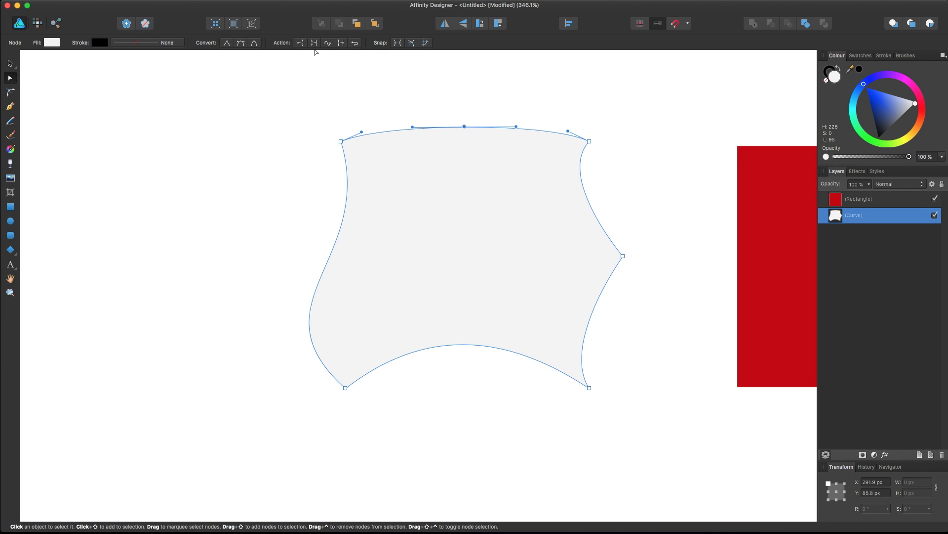
# Step: Move the upper edge's middle node up to about X 297.9 px, Y 79.7 px, and pull it slightly back down
pyautogui.moveTo(464, 127)
pyautogui.mouseDown()
pyautogui.moveTo(479, 94)
pyautogui.moveTo(421, 114)
pyautogui.moveTo(433, 122)
pyautogui.moveTo(394, 150)
pyautogui.moveTo(499, 155)
pyautogui.moveTo(489, 112)
pyautogui.moveTo(482, 124)
pyautogui.moveTo(474, 116)
pyautogui.mouseUp()
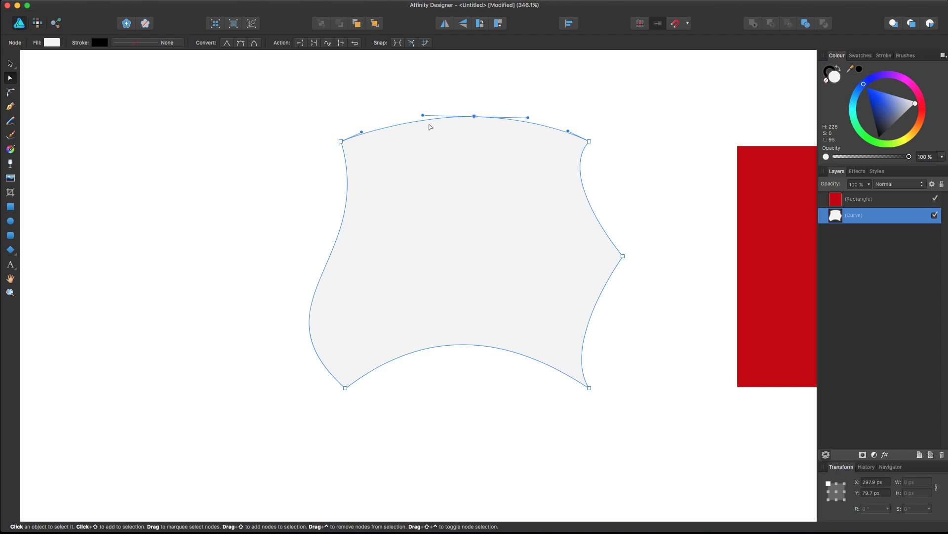
pyautogui.scroll(5, 477, 121)
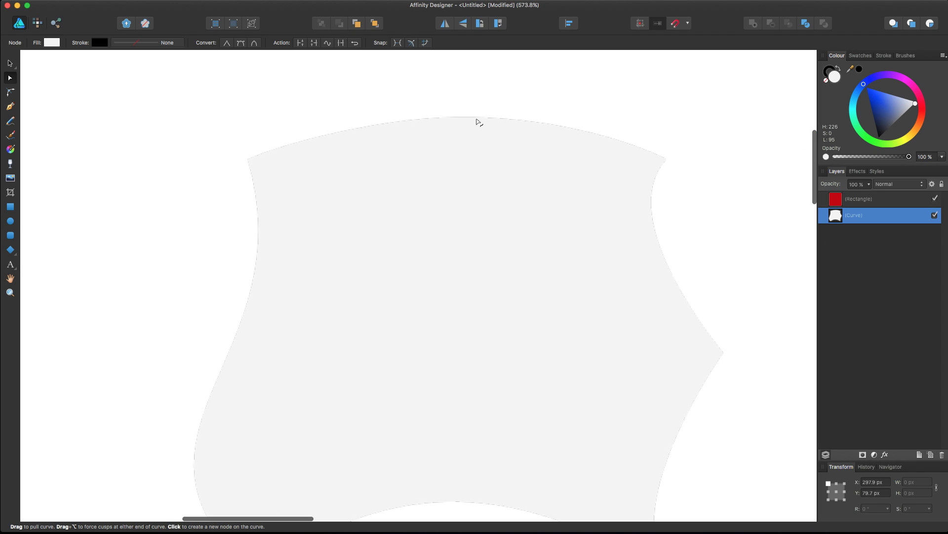
pyautogui.moveTo(473, 117); pyautogui.dragTo(459, 123)
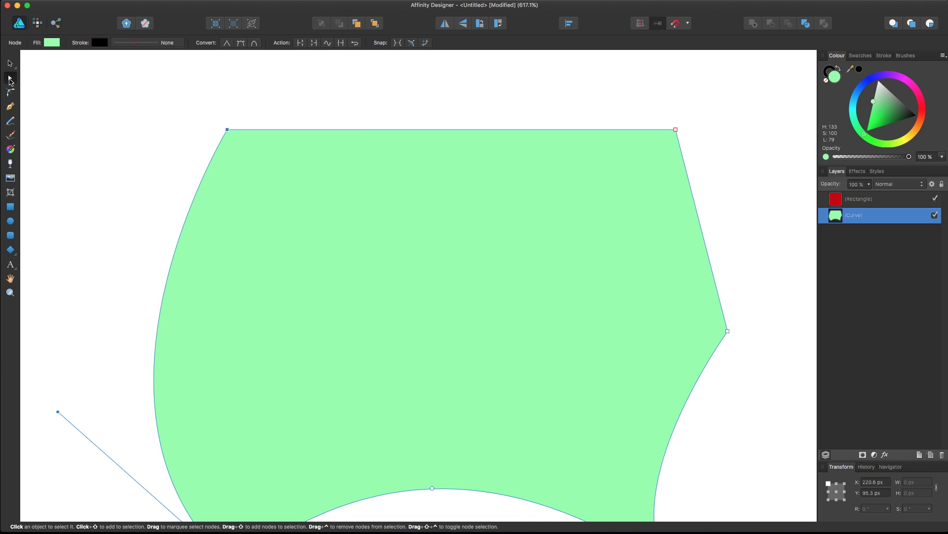
# Step: Select the green curve as a whole object with the Move tool and enter its node editing directly from there
pyautogui.click(10, 64)
pyautogui.click(121, 99)
pyautogui.click(318, 229)
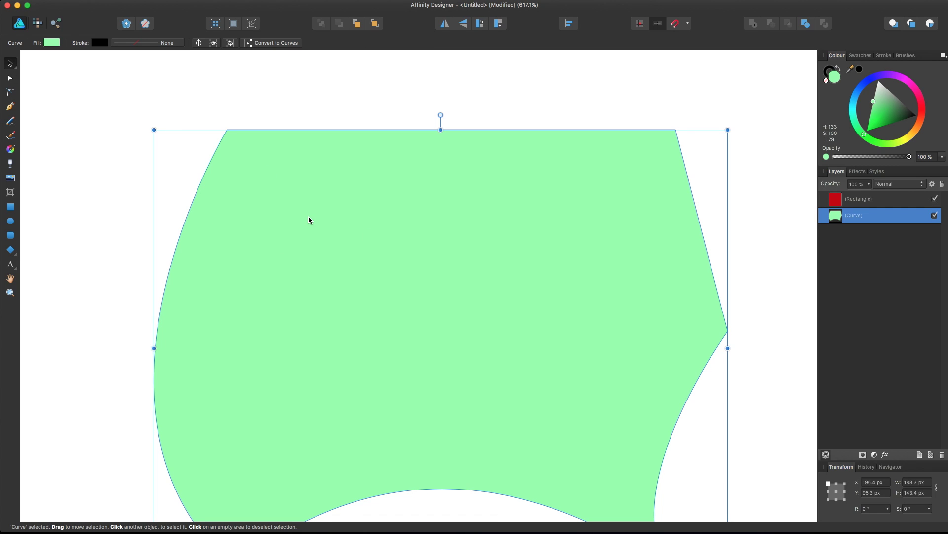
pyautogui.scroll(-1, 310, 221)
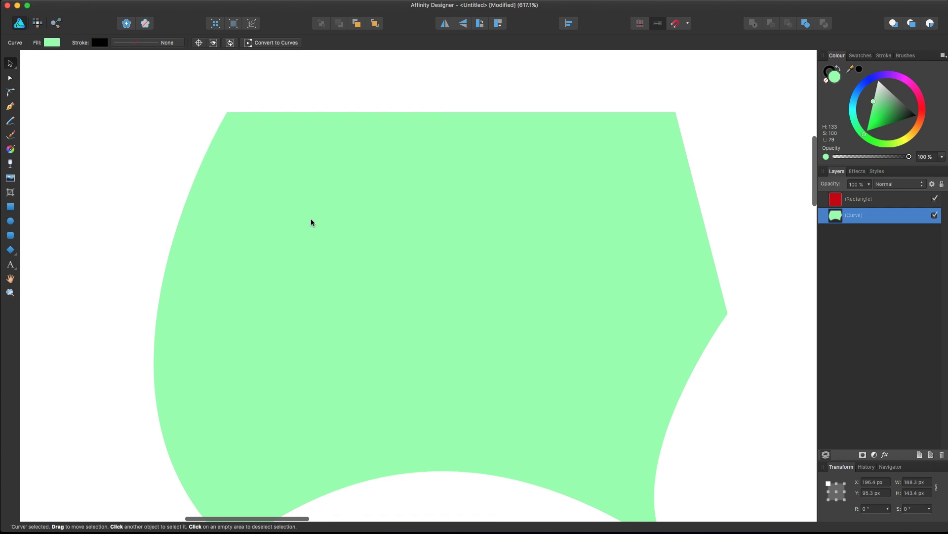
pyautogui.doubleClick(399, 207)
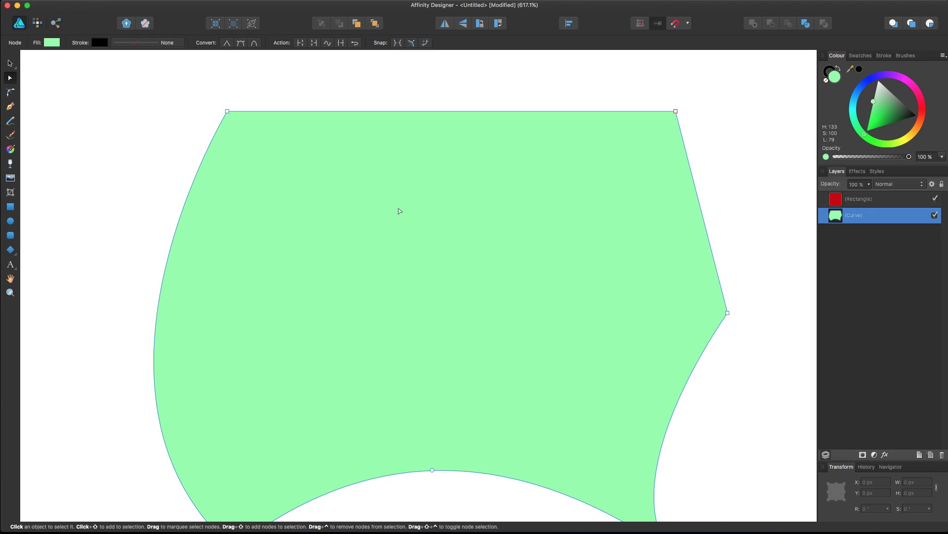
# Step: Select the red rectangle, switch to the Node tool and move the rectangle to about X 436.1 px, Y 98.7 px
pyautogui.click(10, 63)
pyautogui.hscroll(10, 429, 223)
pyautogui.hscroll(5, 428, 224)
pyautogui.click(543, 213)
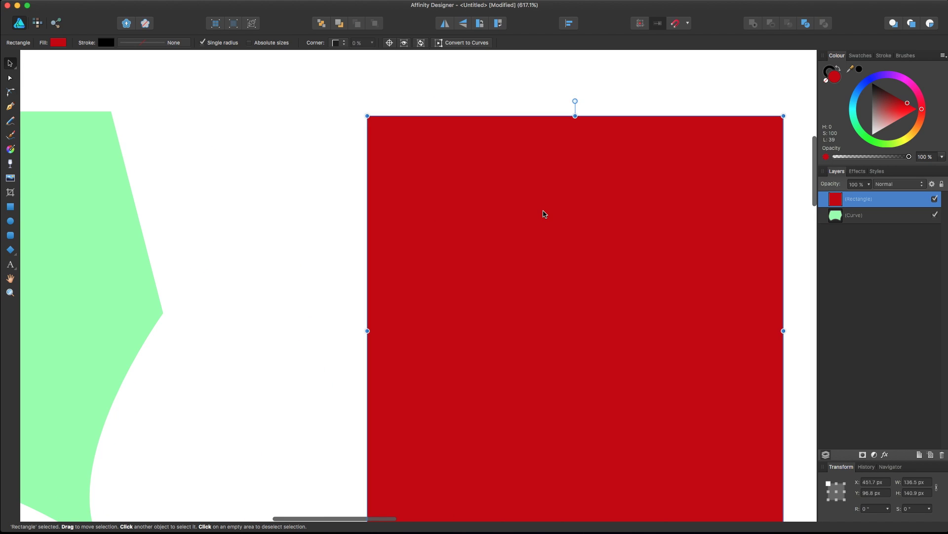
pyautogui.hscroll(3, 544, 212)
pyautogui.scroll(-1, 543, 212)
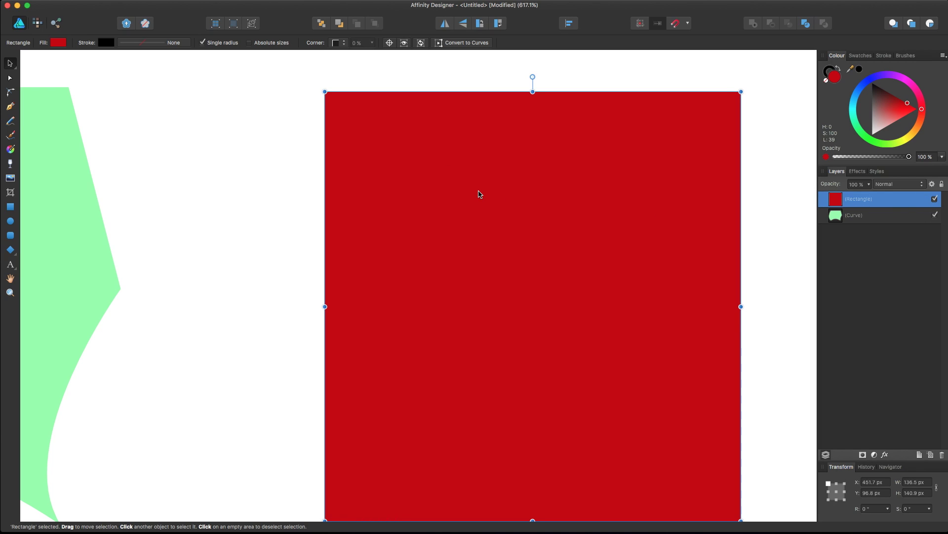
pyautogui.press('a')
pyautogui.moveTo(384, 132); pyautogui.dragTo(338, 137)
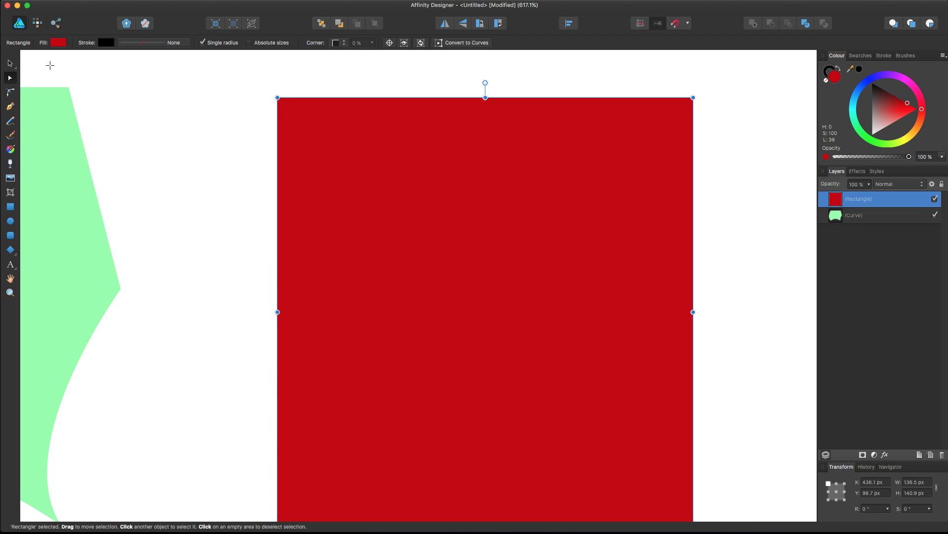
# Step: Return to the Move tool and change the rectangle's fill to teal with hue 174
pyautogui.click(9, 66)
pyautogui.moveTo(921, 118); pyautogui.dragTo(847, 116)
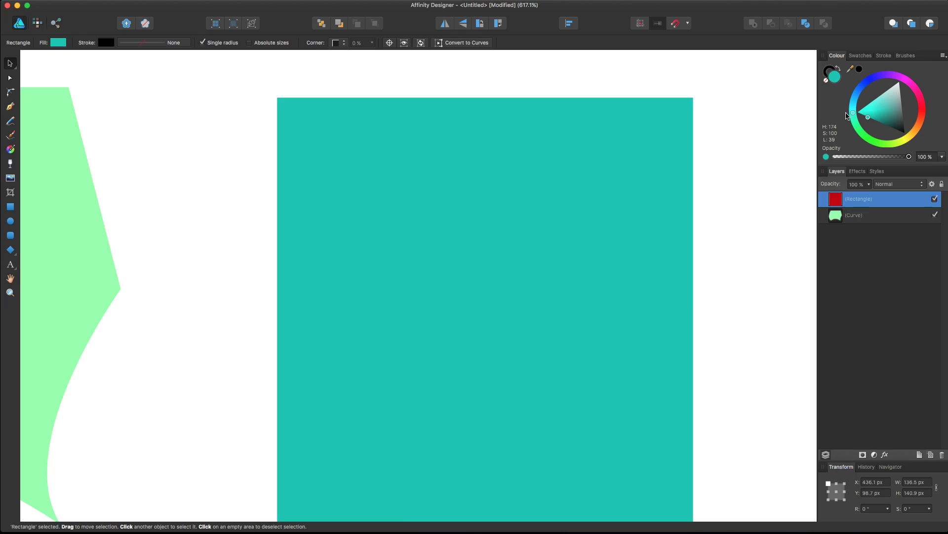
pyautogui.scroll(2, 736, 142)
pyautogui.hscroll(2, 736, 142)
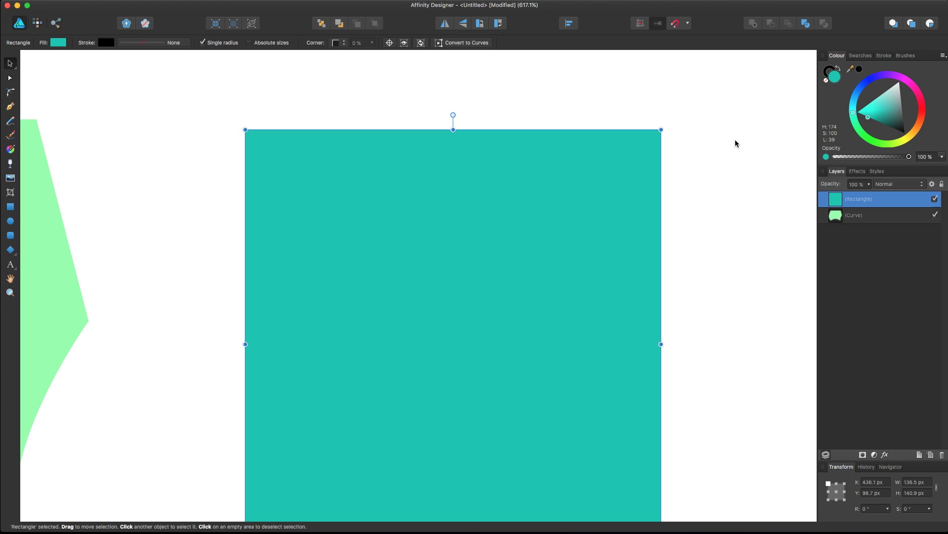
# Step: Delete the teal rectangle and draw a new square about 106.7 px wide in the empty area beside the green curve
pyautogui.scroll(-3, 344, 208)
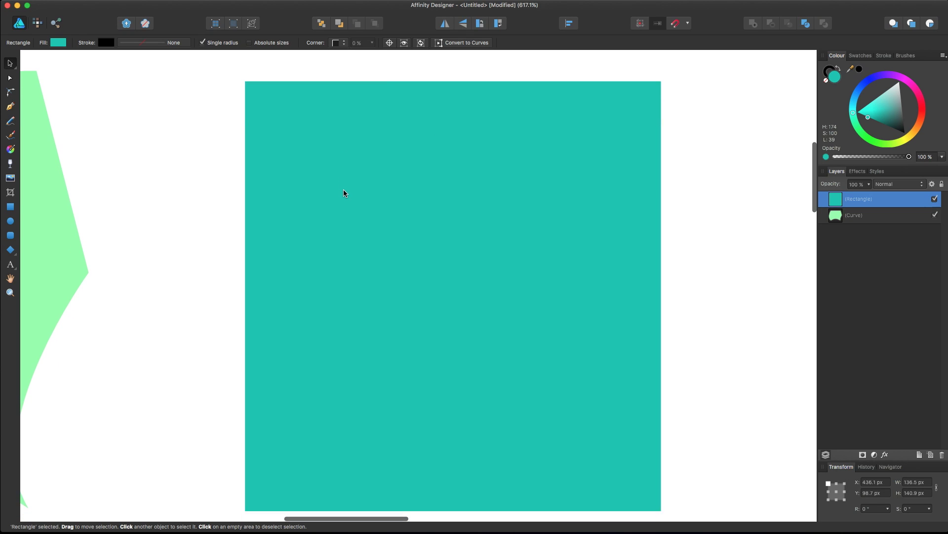
pyautogui.scroll(-2, 362, 184)
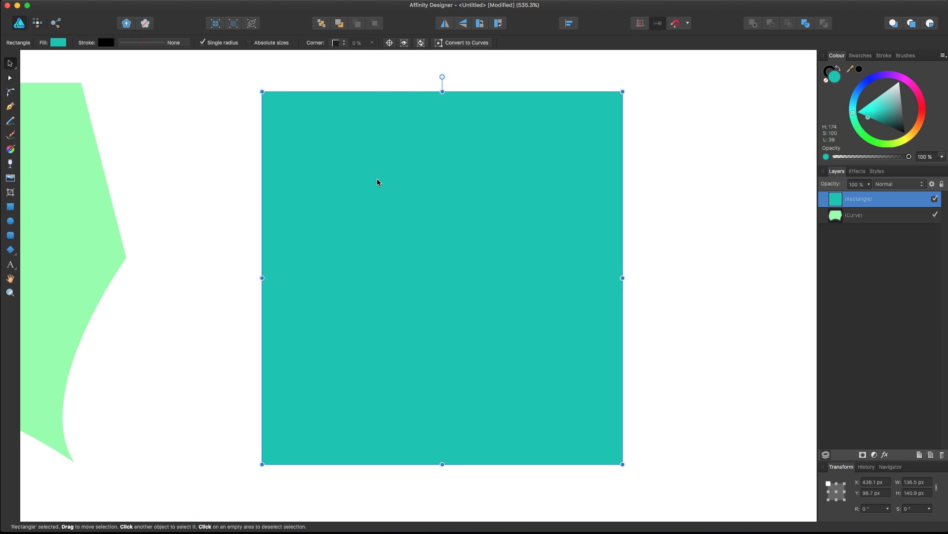
pyautogui.press('BackSpace')
pyautogui.click(10, 207)
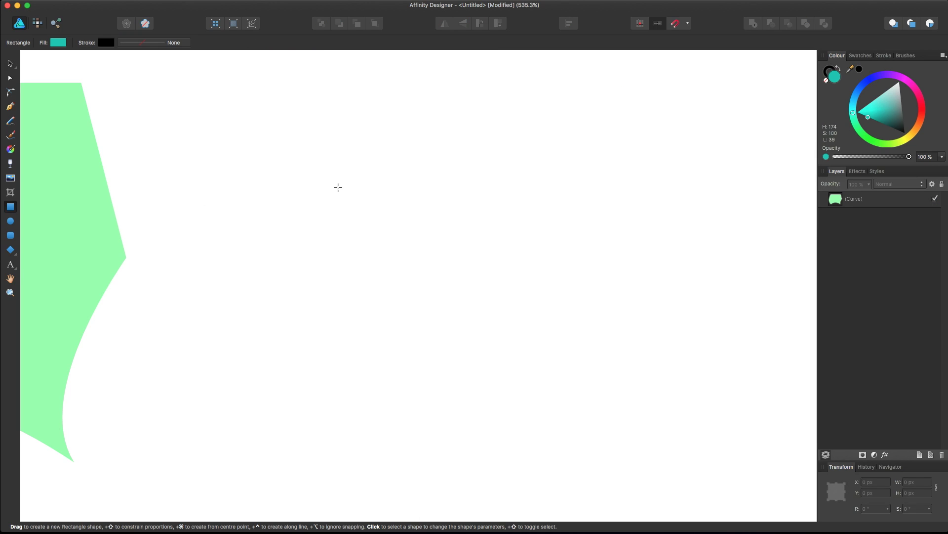
pyautogui.moveTo(322, 154); pyautogui.dragTo(767, 438)
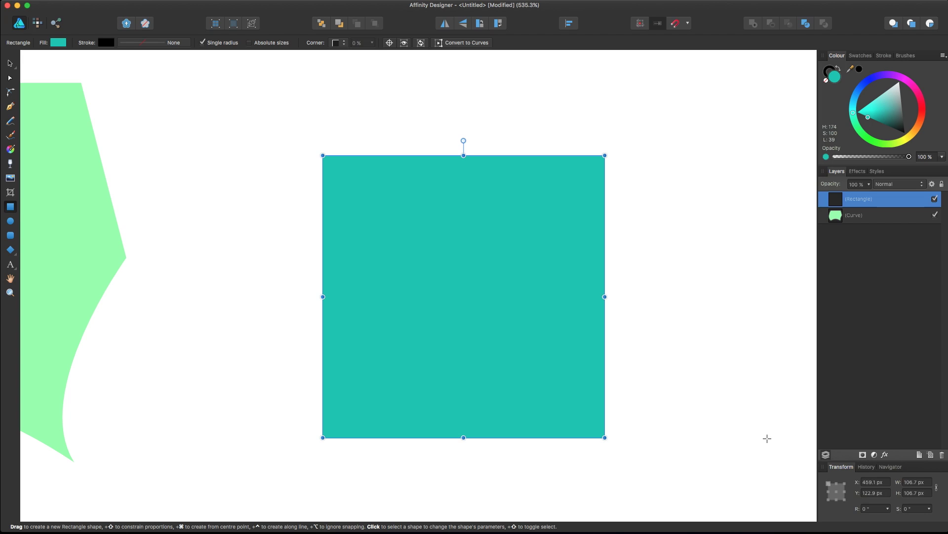
# Step: Examine the square's width and height values and the different transform anchor points, returning to the upper-left anchor
pyautogui.click(12, 65)
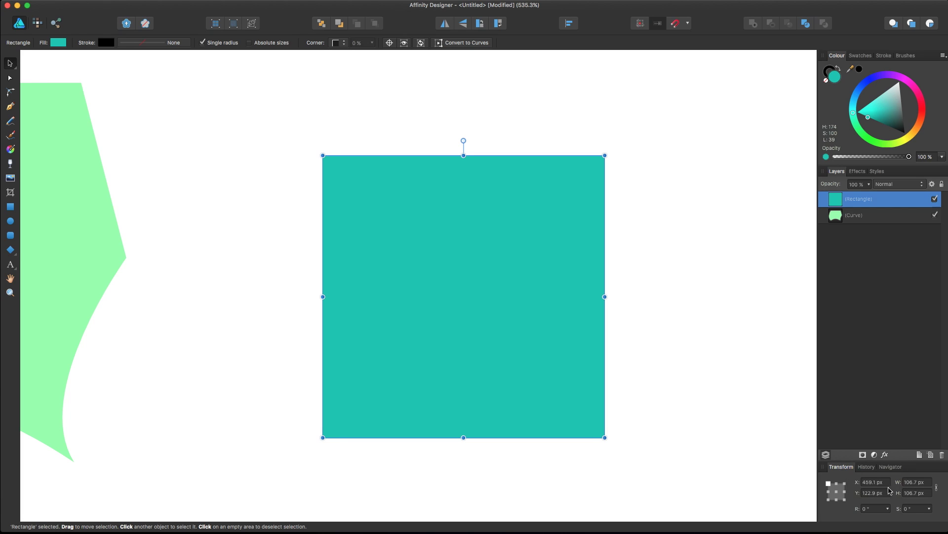
pyautogui.click(918, 483)
pyautogui.click(914, 493)
pyautogui.click(836, 490)
pyautogui.click(837, 499)
pyautogui.click(828, 499)
pyautogui.click(828, 483)
pyautogui.click(837, 483)
pyautogui.click(845, 483)
pyautogui.click(844, 499)
pyautogui.click(828, 499)
pyautogui.click(829, 491)
pyautogui.click(837, 491)
pyautogui.click(828, 483)
# Step: Move the square to about X 446.6 px, Y 115.3 px, and set its corner type to Rounded
pyautogui.moveTo(550, 341); pyautogui.dragTo(515, 323)
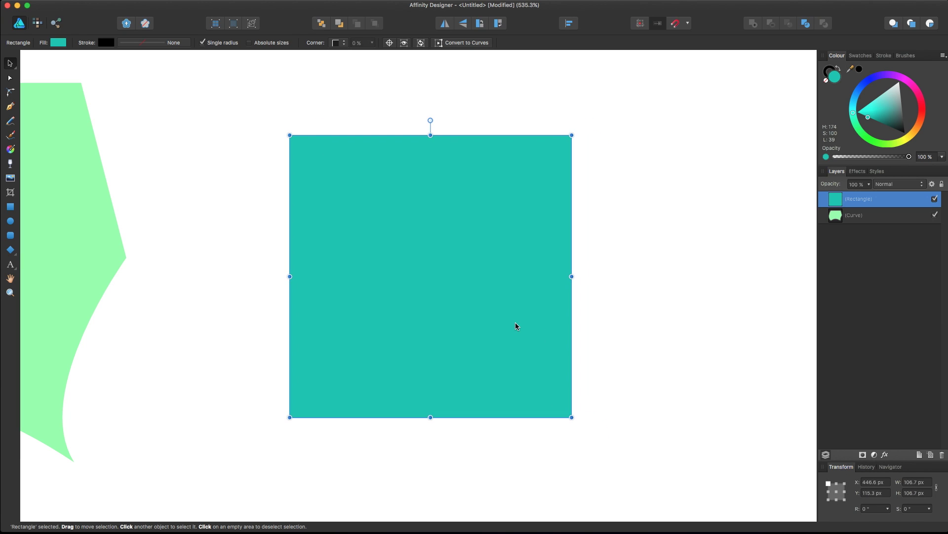
pyautogui.scroll(2, 515, 322)
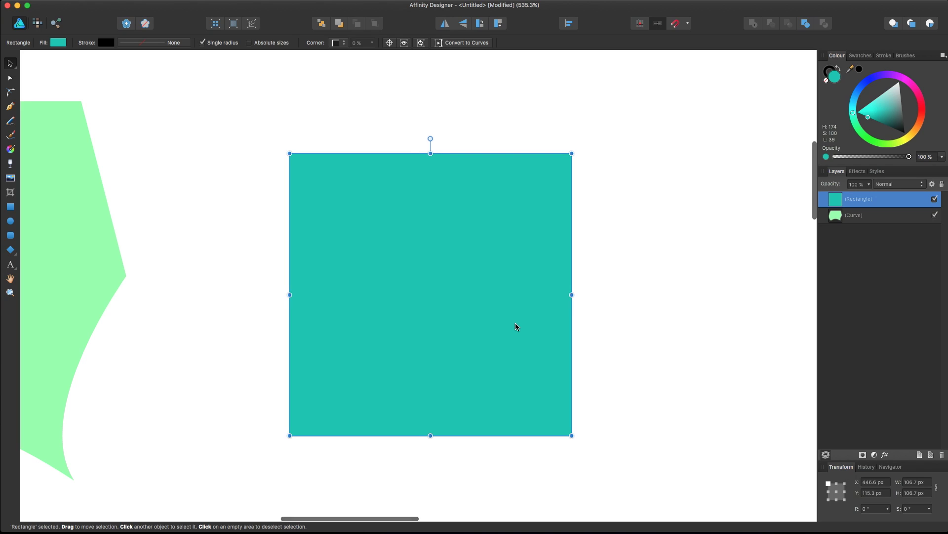
pyautogui.click(343, 45)
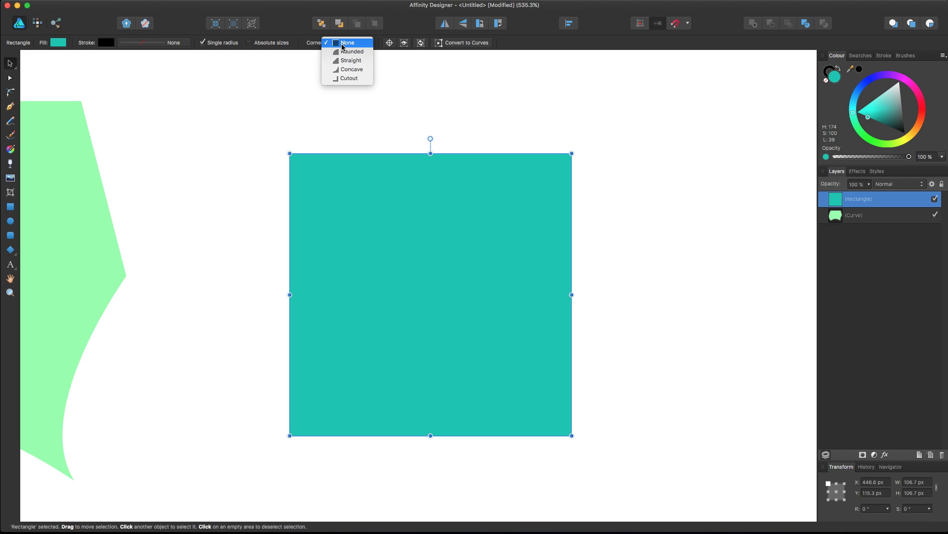
pyautogui.click(343, 44)
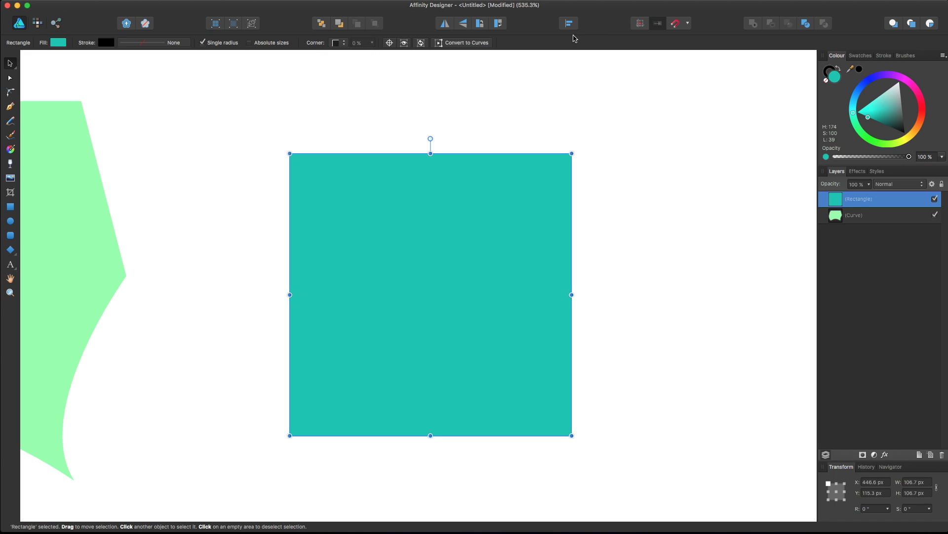
pyautogui.click(336, 45)
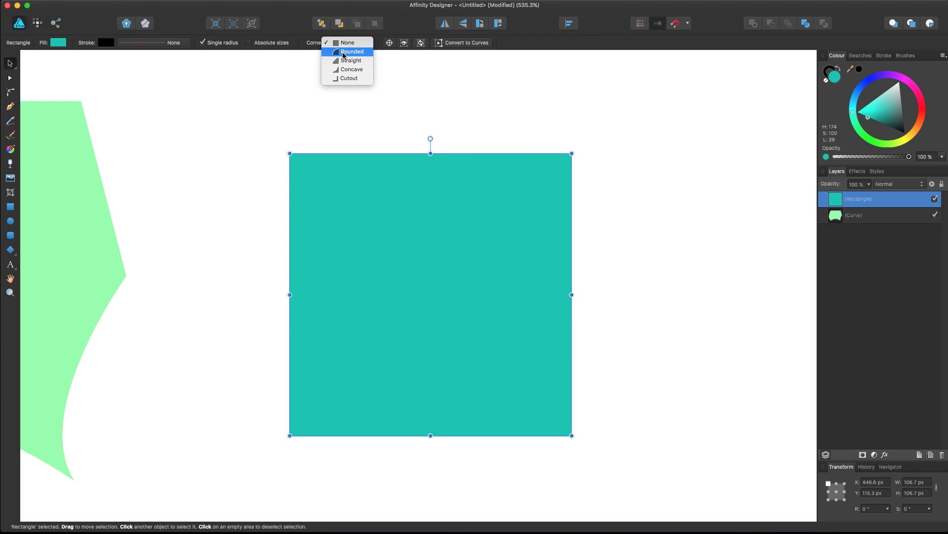
pyautogui.click(344, 52)
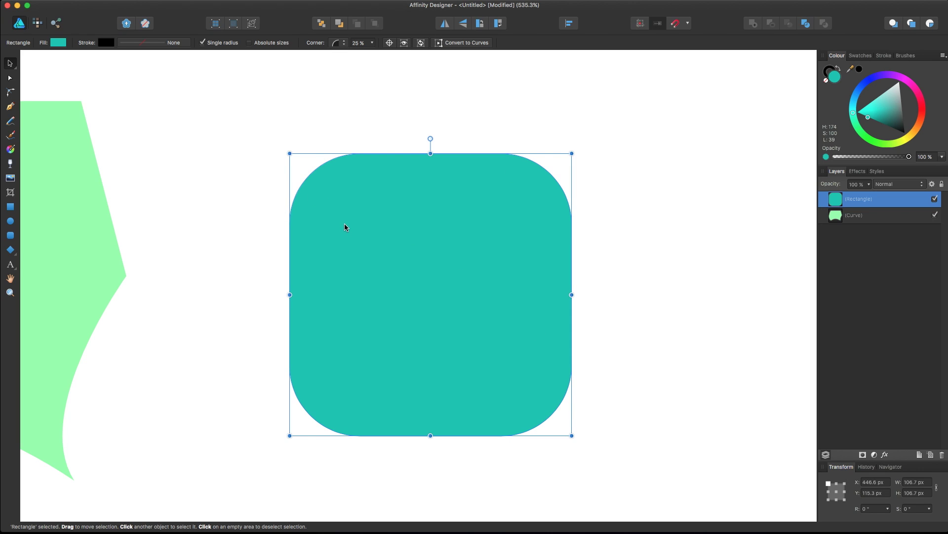
# Step: Reduce the square's corner radius to 21 % with its corner handle, and raise it until the shape is a full circle
pyautogui.click(11, 79)
pyautogui.moveTo(310, 178)
pyautogui.mouseDown()
pyautogui.moveTo(319, 183)
pyautogui.moveTo(304, 166)
pyautogui.moveTo(330, 195)
pyautogui.moveTo(301, 165)
pyautogui.moveTo(307, 171)
pyautogui.mouseUp()
pyautogui.click(359, 43)
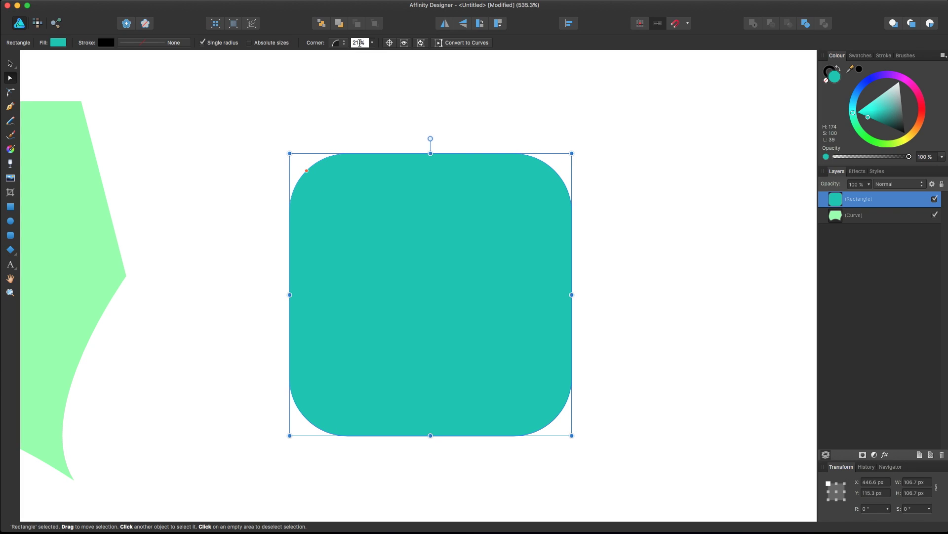
pyautogui.click(372, 43)
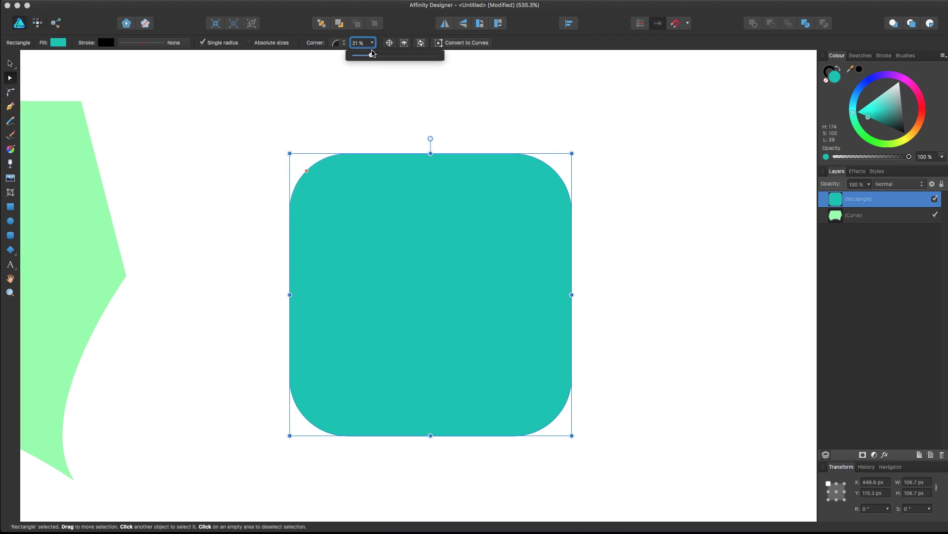
pyautogui.moveTo(371, 55); pyautogui.dragTo(399, 58)
# Step: Set the square's corner radius to 20 % and reduce it slightly further with the corner handle
pyautogui.click(358, 43)
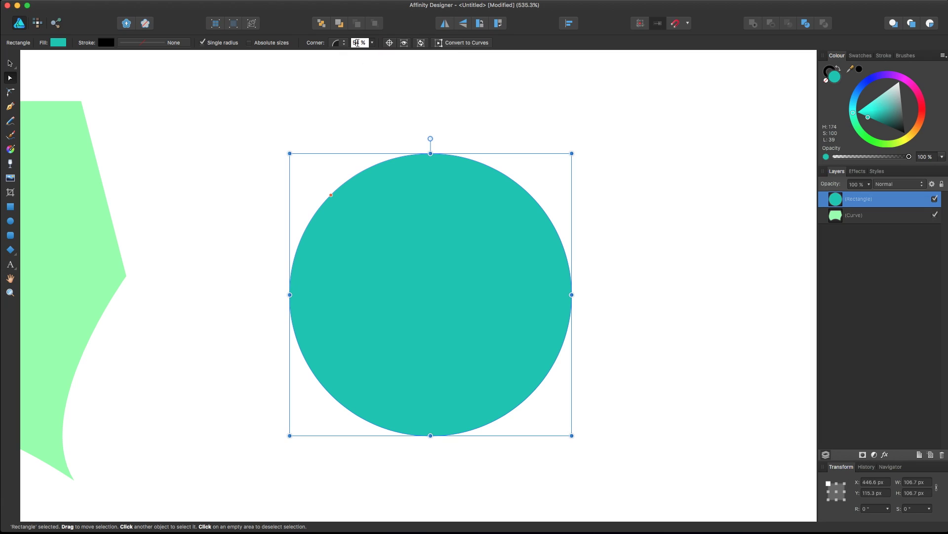
pyautogui.press('Return')
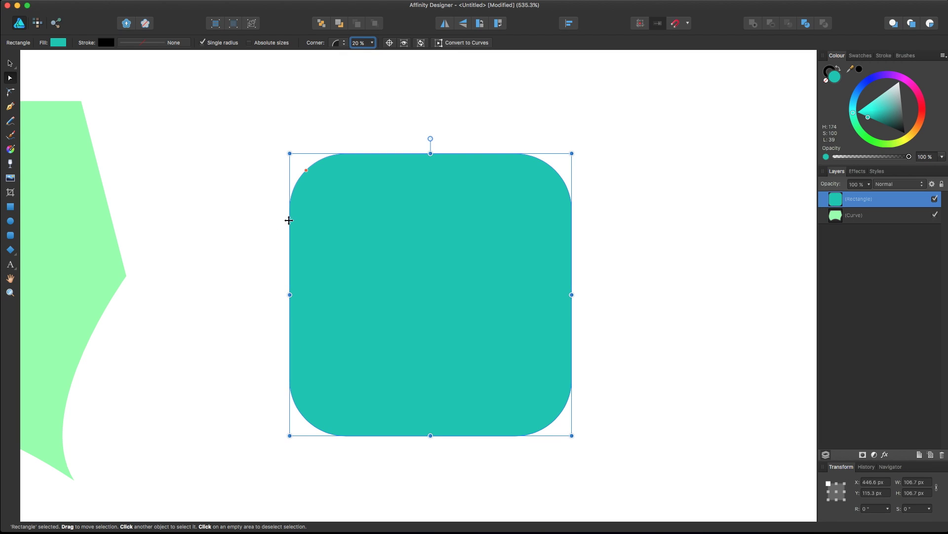
pyautogui.moveTo(311, 175)
pyautogui.mouseDown()
pyautogui.moveTo(334, 195)
pyautogui.moveTo(304, 168)
pyautogui.mouseUp()
# Step: Set the square's corner type to Straight and vary the corner size, ending at 29 %
pyautogui.click(337, 43)
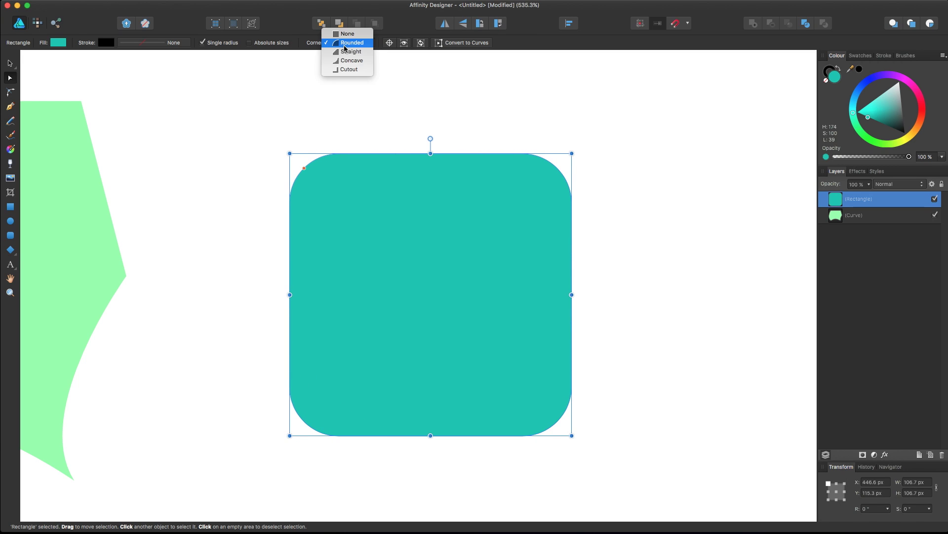
pyautogui.click(351, 51)
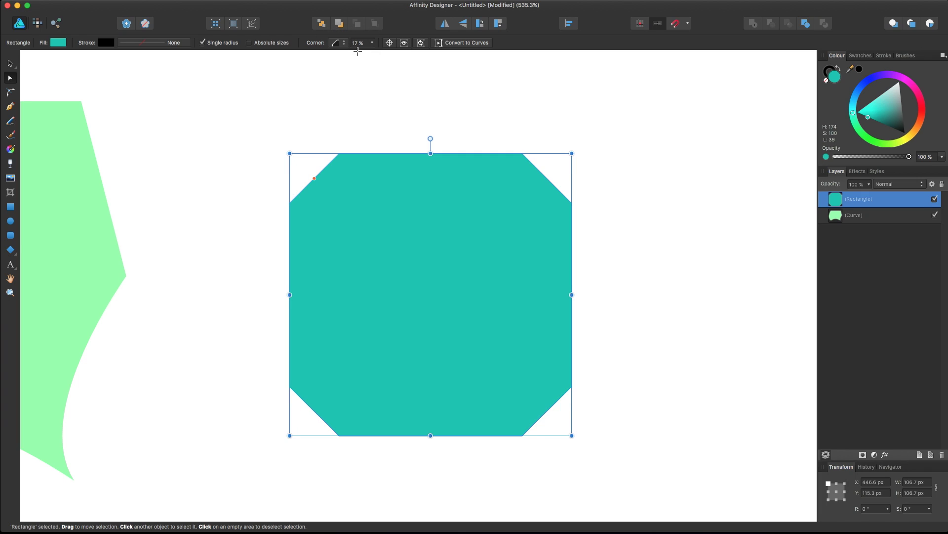
pyautogui.moveTo(314, 179)
pyautogui.mouseDown()
pyautogui.moveTo(322, 190)
pyautogui.moveTo(308, 175)
pyautogui.mouseUp()
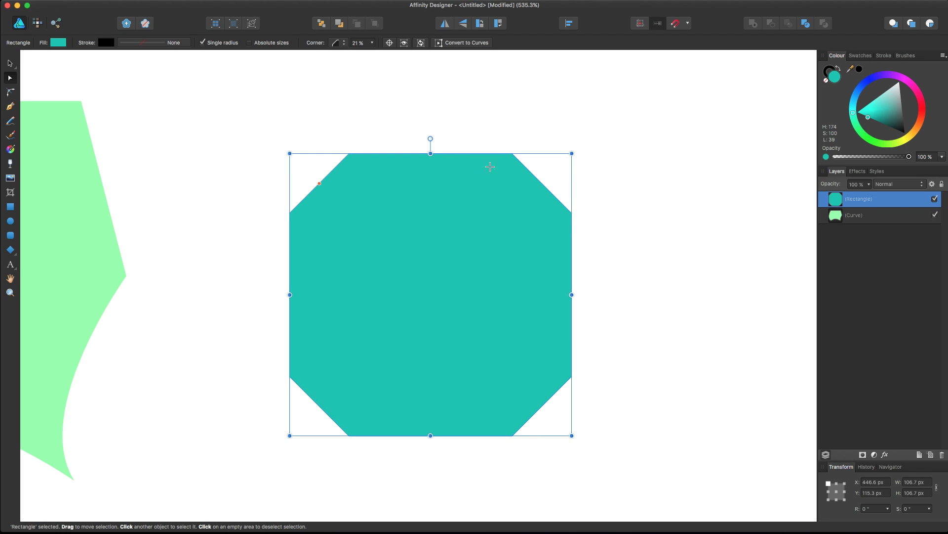
pyautogui.moveTo(319, 183); pyautogui.dragTo(366, 154)
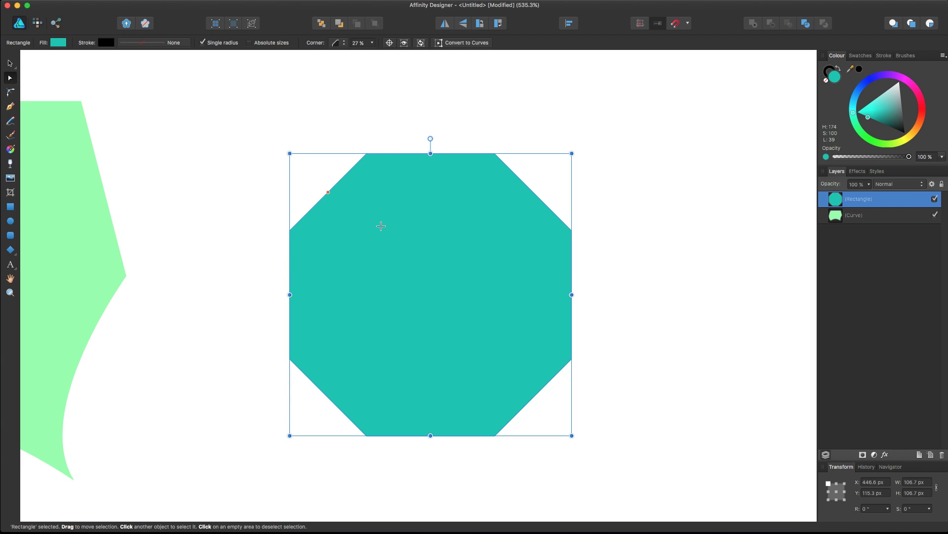
pyautogui.moveTo(328, 192); pyautogui.dragTo(319, 182)
pyautogui.click(373, 43)
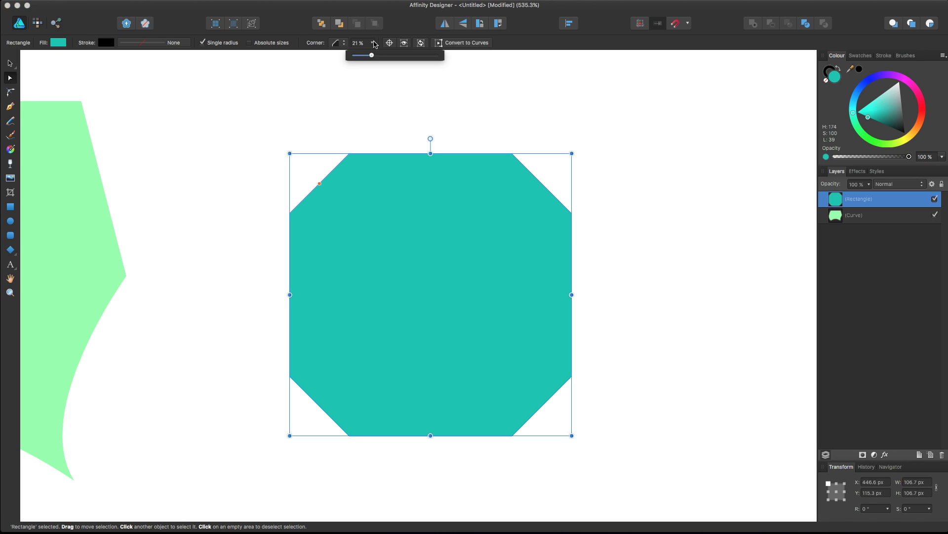
pyautogui.moveTo(372, 55); pyautogui.dragTo(377, 55)
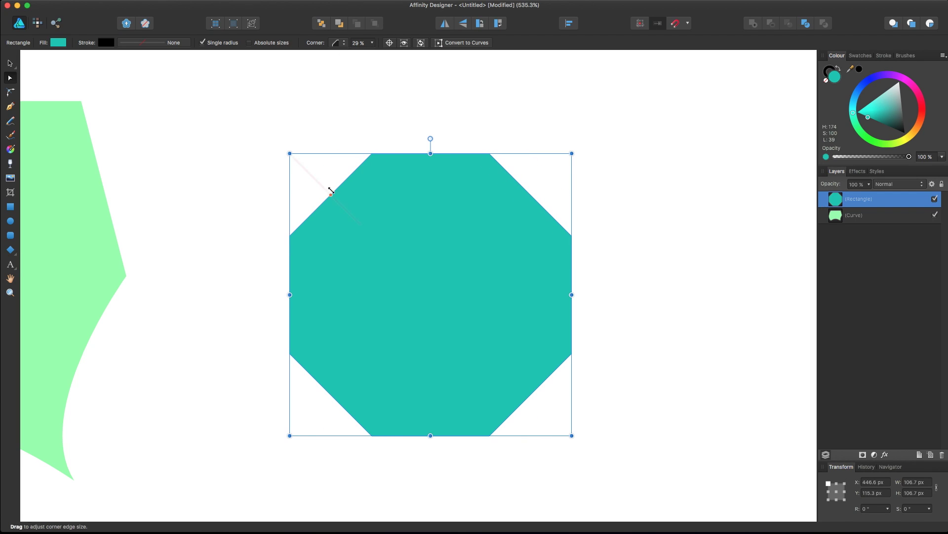
# Step: Set the square's corner type to Concave and enlarge the corners to 37 % with the corner handle
pyautogui.click(337, 43)
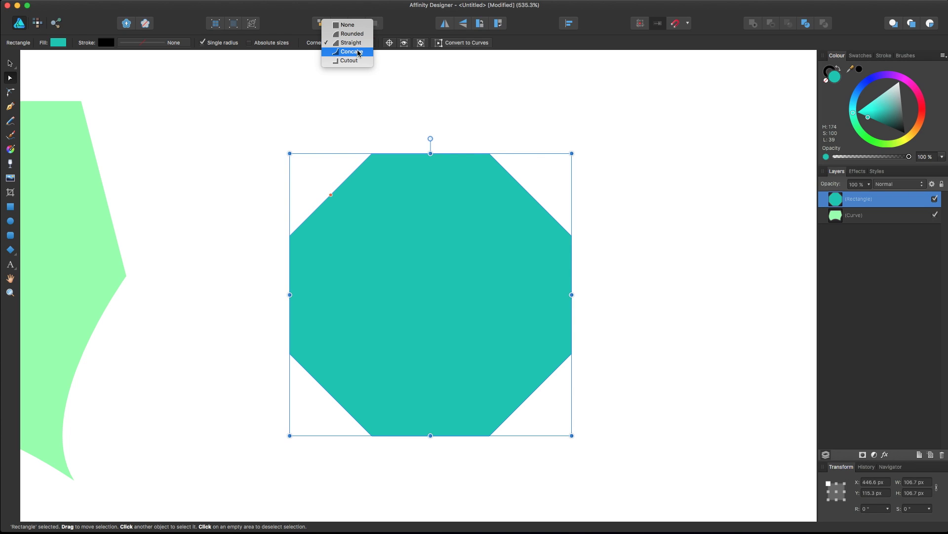
pyautogui.click(359, 52)
pyautogui.moveTo(348, 214); pyautogui.dragTo(363, 227)
# Step: Set the square's corner type to Cutout and reduce the corner size to 25 %, forming a cross
pyautogui.click(337, 43)
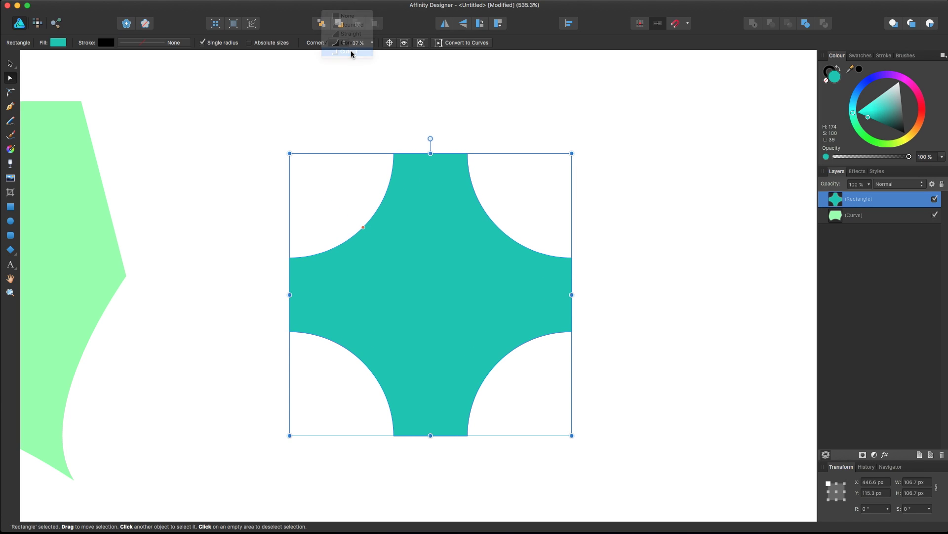
pyautogui.click(352, 52)
pyautogui.moveTo(393, 255); pyautogui.dragTo(359, 223)
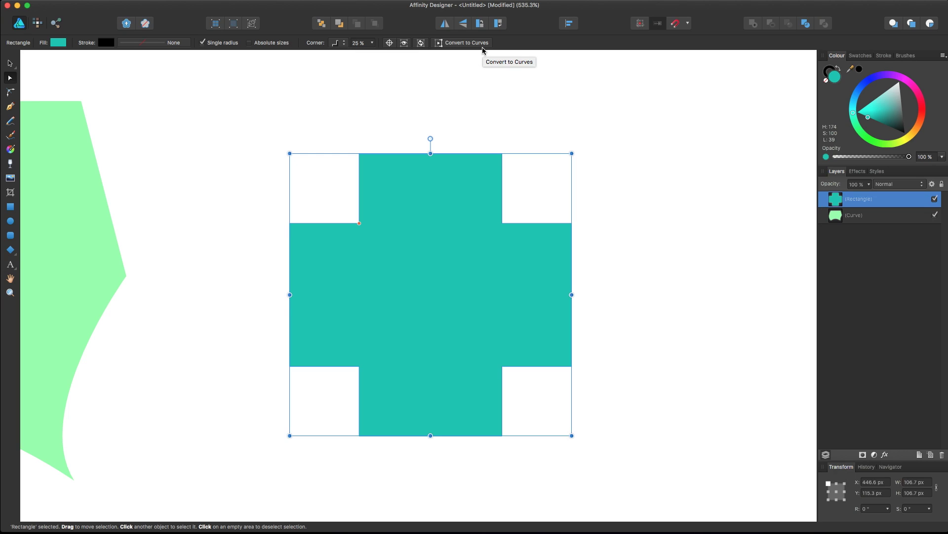
# Step: Convert the cross-shaped rectangle to curves and pull its four inner corner nodes outward
pyautogui.click(465, 43)
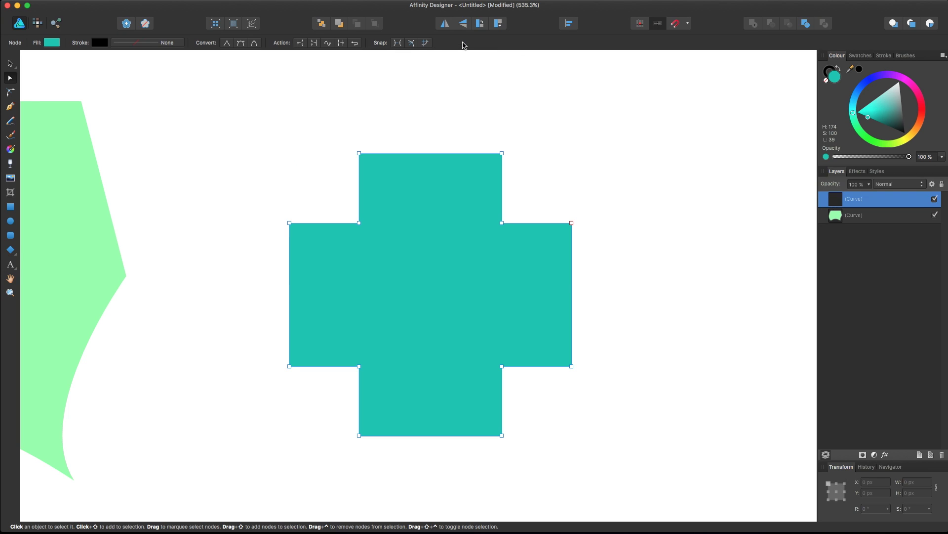
pyautogui.scroll(1, 386, 259)
pyautogui.click(343, 203)
pyautogui.click(380, 254)
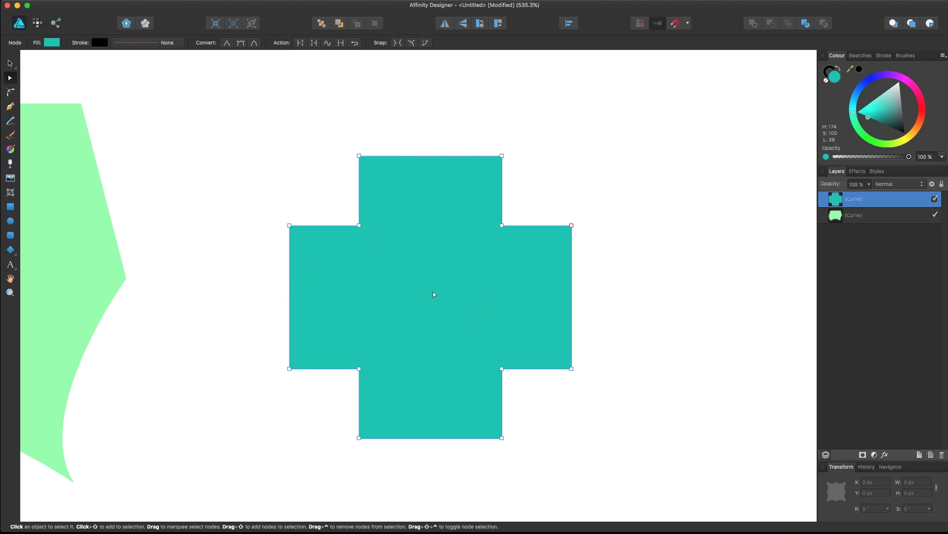
pyautogui.moveTo(360, 226); pyautogui.dragTo(336, 199)
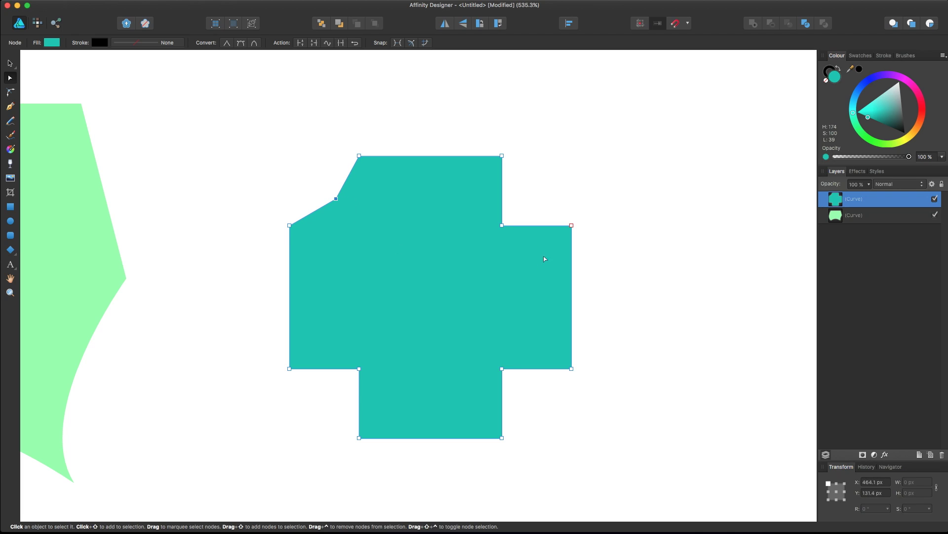
pyautogui.moveTo(501, 226); pyautogui.dragTo(527, 207)
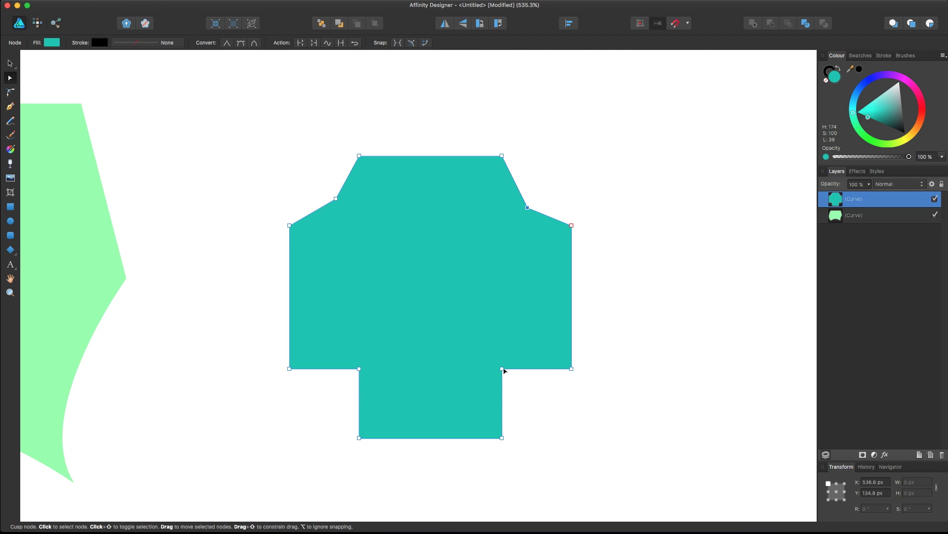
pyautogui.moveTo(502, 369); pyautogui.dragTo(521, 387)
pyautogui.moveTo(359, 369); pyautogui.dragTo(335, 386)
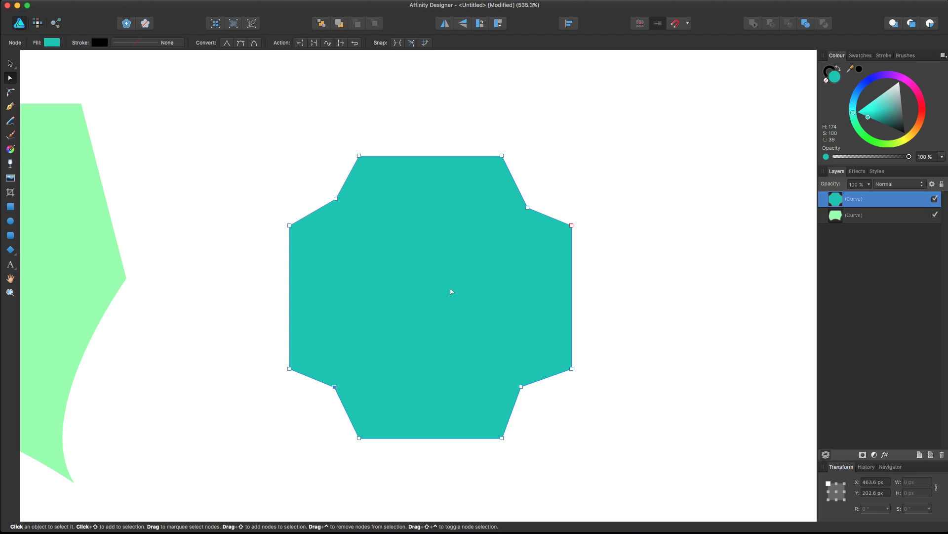
# Step: Undo the four node moves and the conversion of the cross to curves
pyautogui.press('super+z')
pyautogui.press('super+z')
pyautogui.press('super+z')
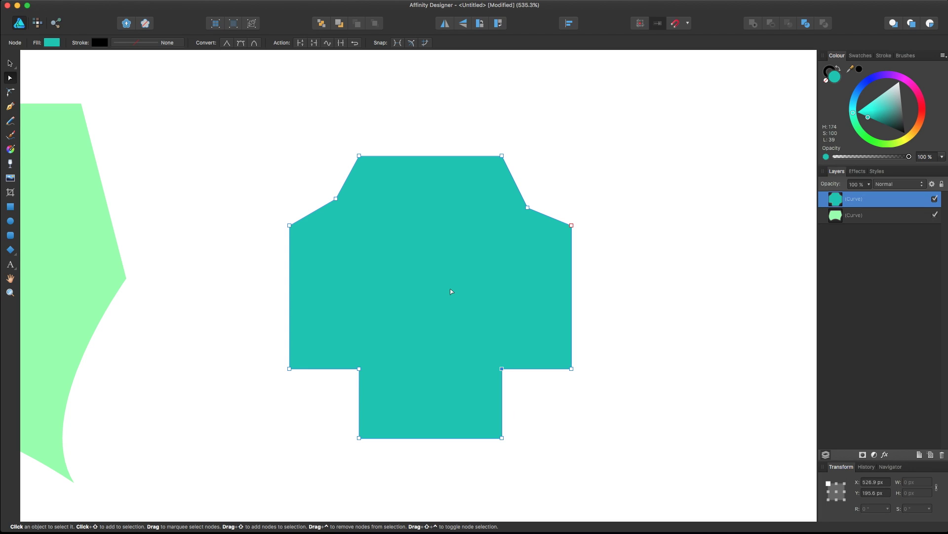
pyautogui.press('super+z')
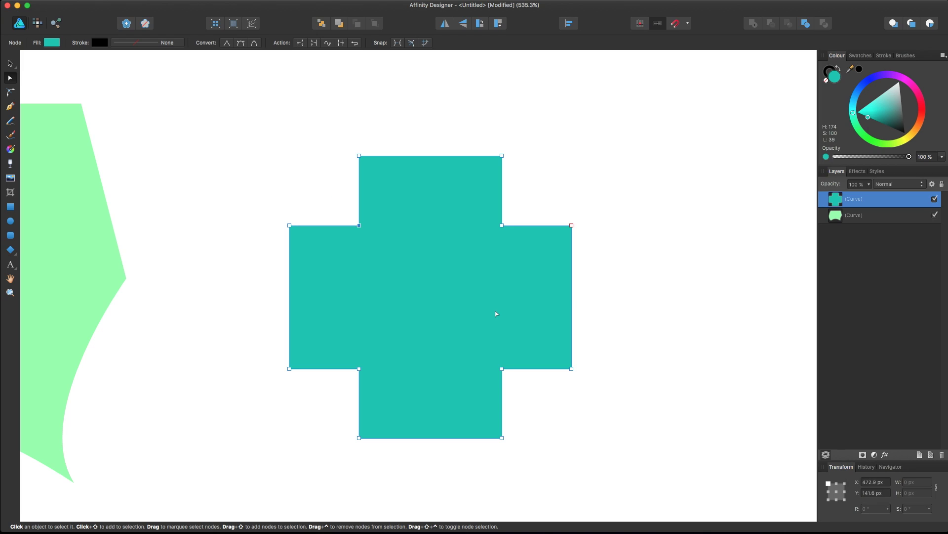
pyautogui.press('super+z')
# Step: Switch to the Move tool and deselect the cross
pyautogui.click(10, 64)
pyautogui.click(195, 89)
pyautogui.press('super+0')
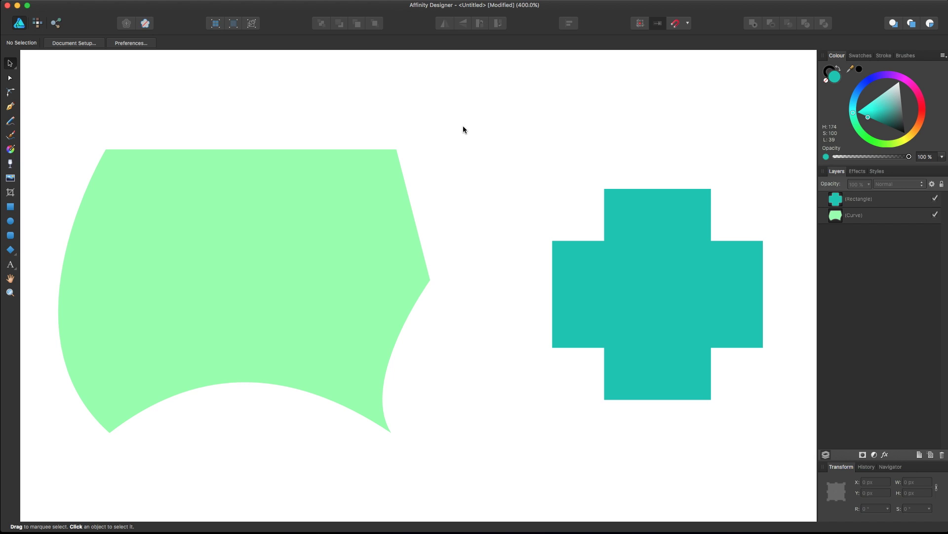
# Step: Select the green curve with the Move tool and switch to the Node tool to display its nodes
pyautogui.click(10, 78)
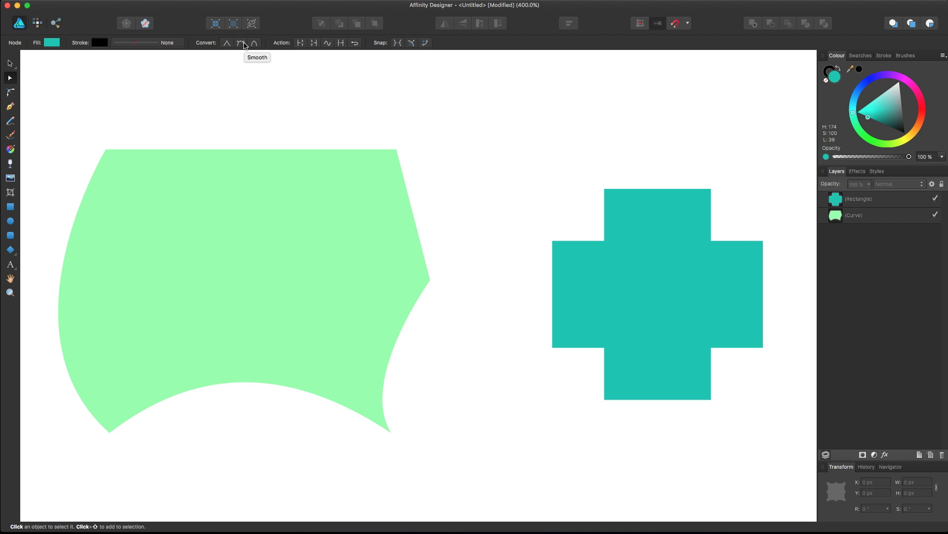
pyautogui.click(11, 66)
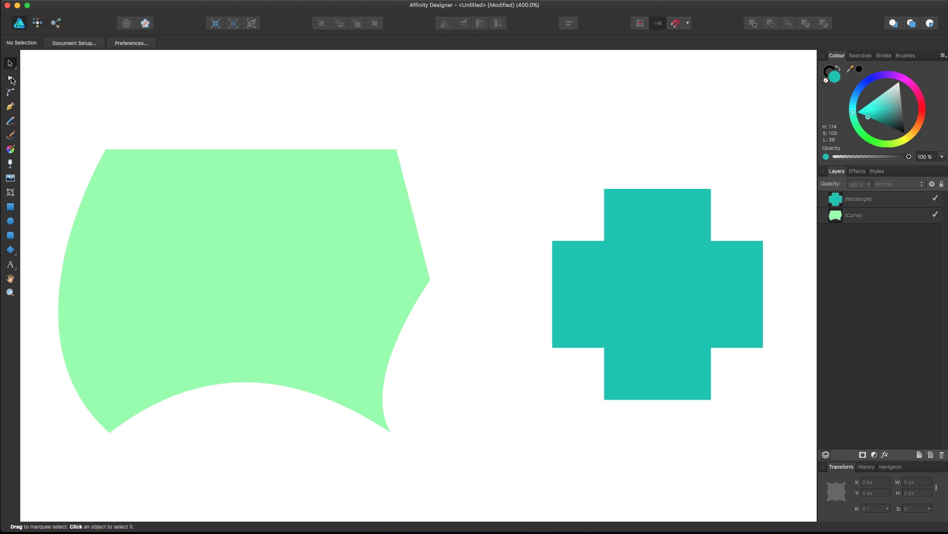
pyautogui.click(254, 281)
pyautogui.click(640, 274)
pyautogui.click(250, 266)
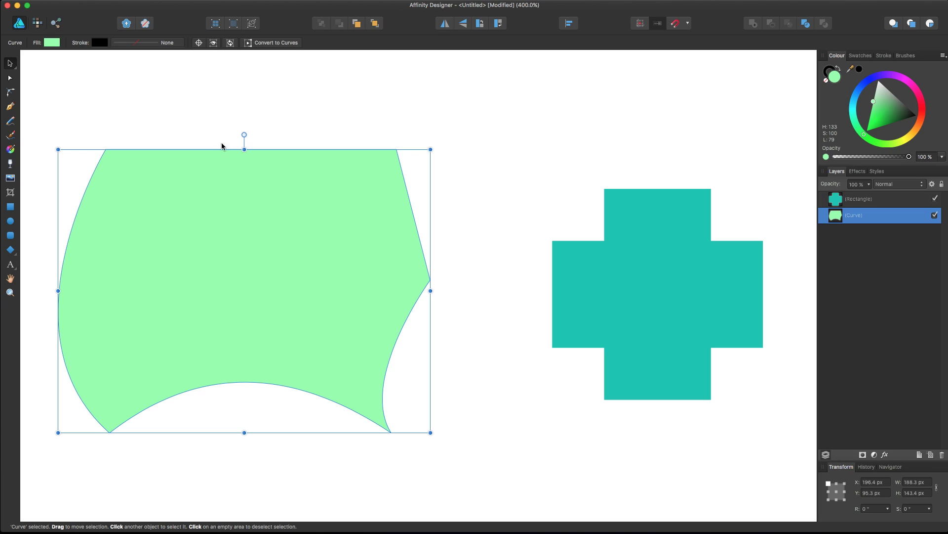
pyautogui.click(10, 78)
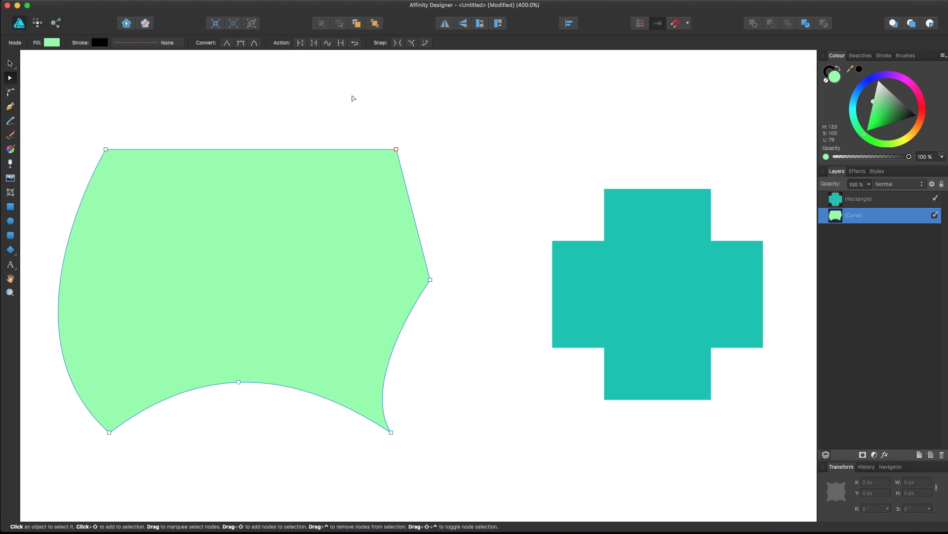